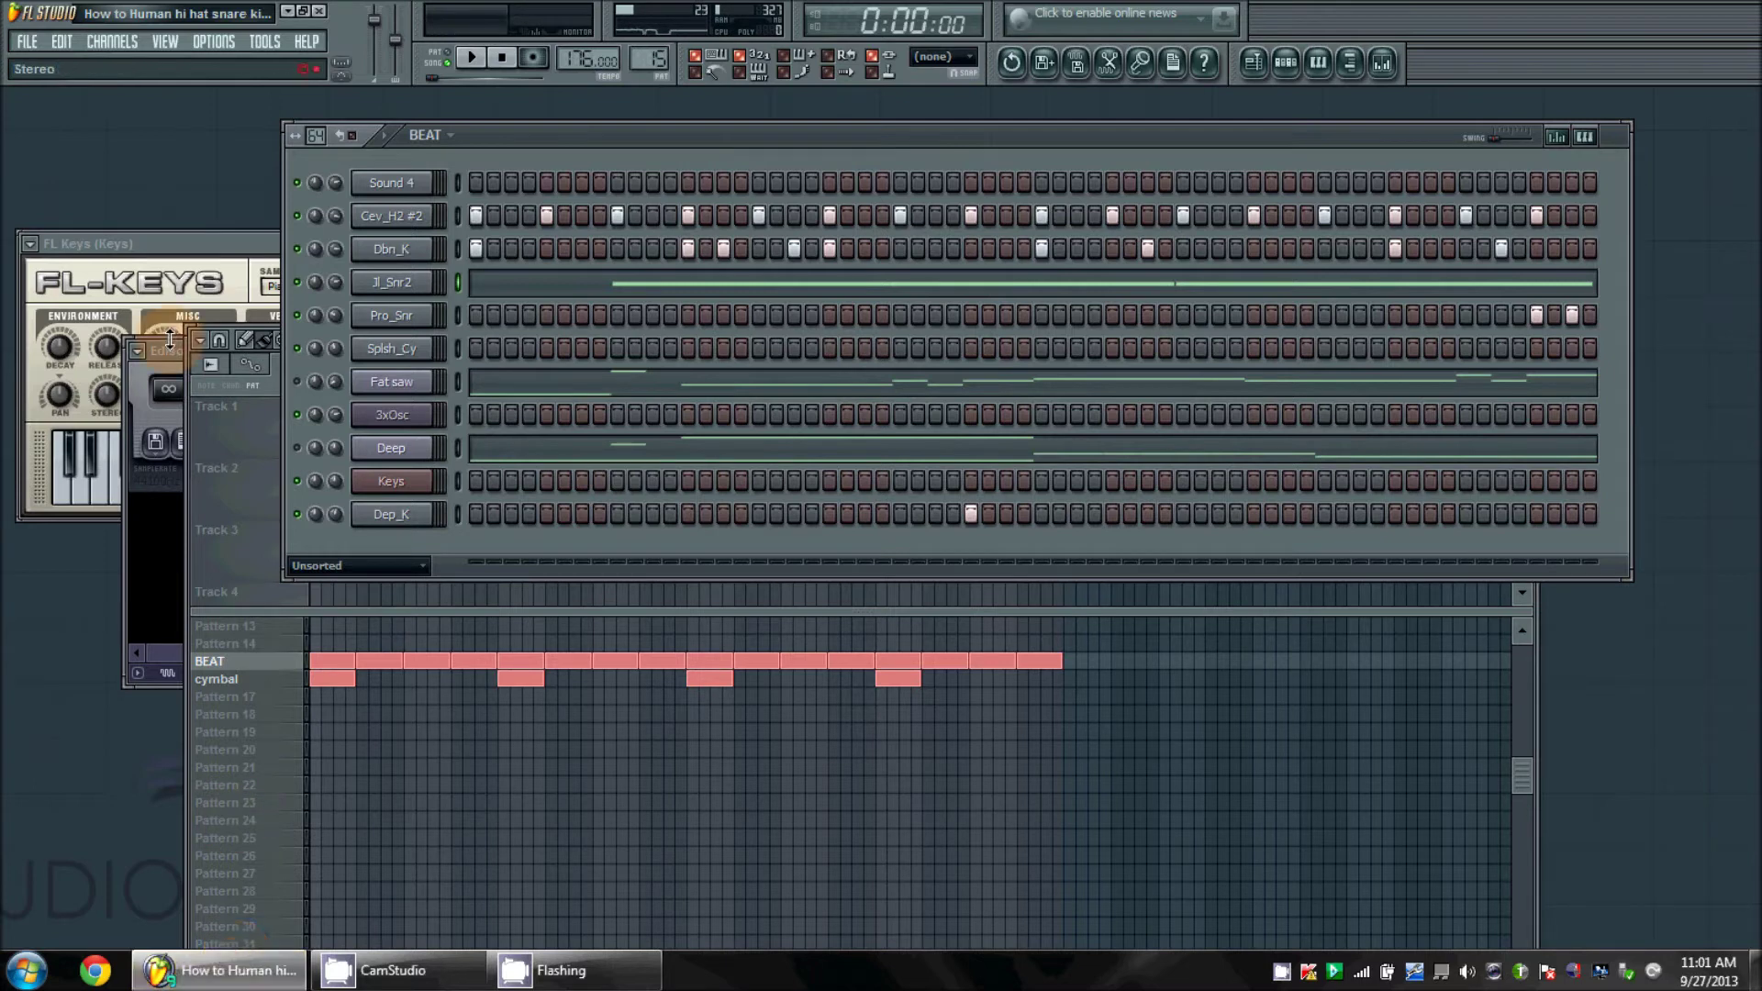
pyautogui.moveTo(609, 136); pyautogui.dragTo(565, 129)
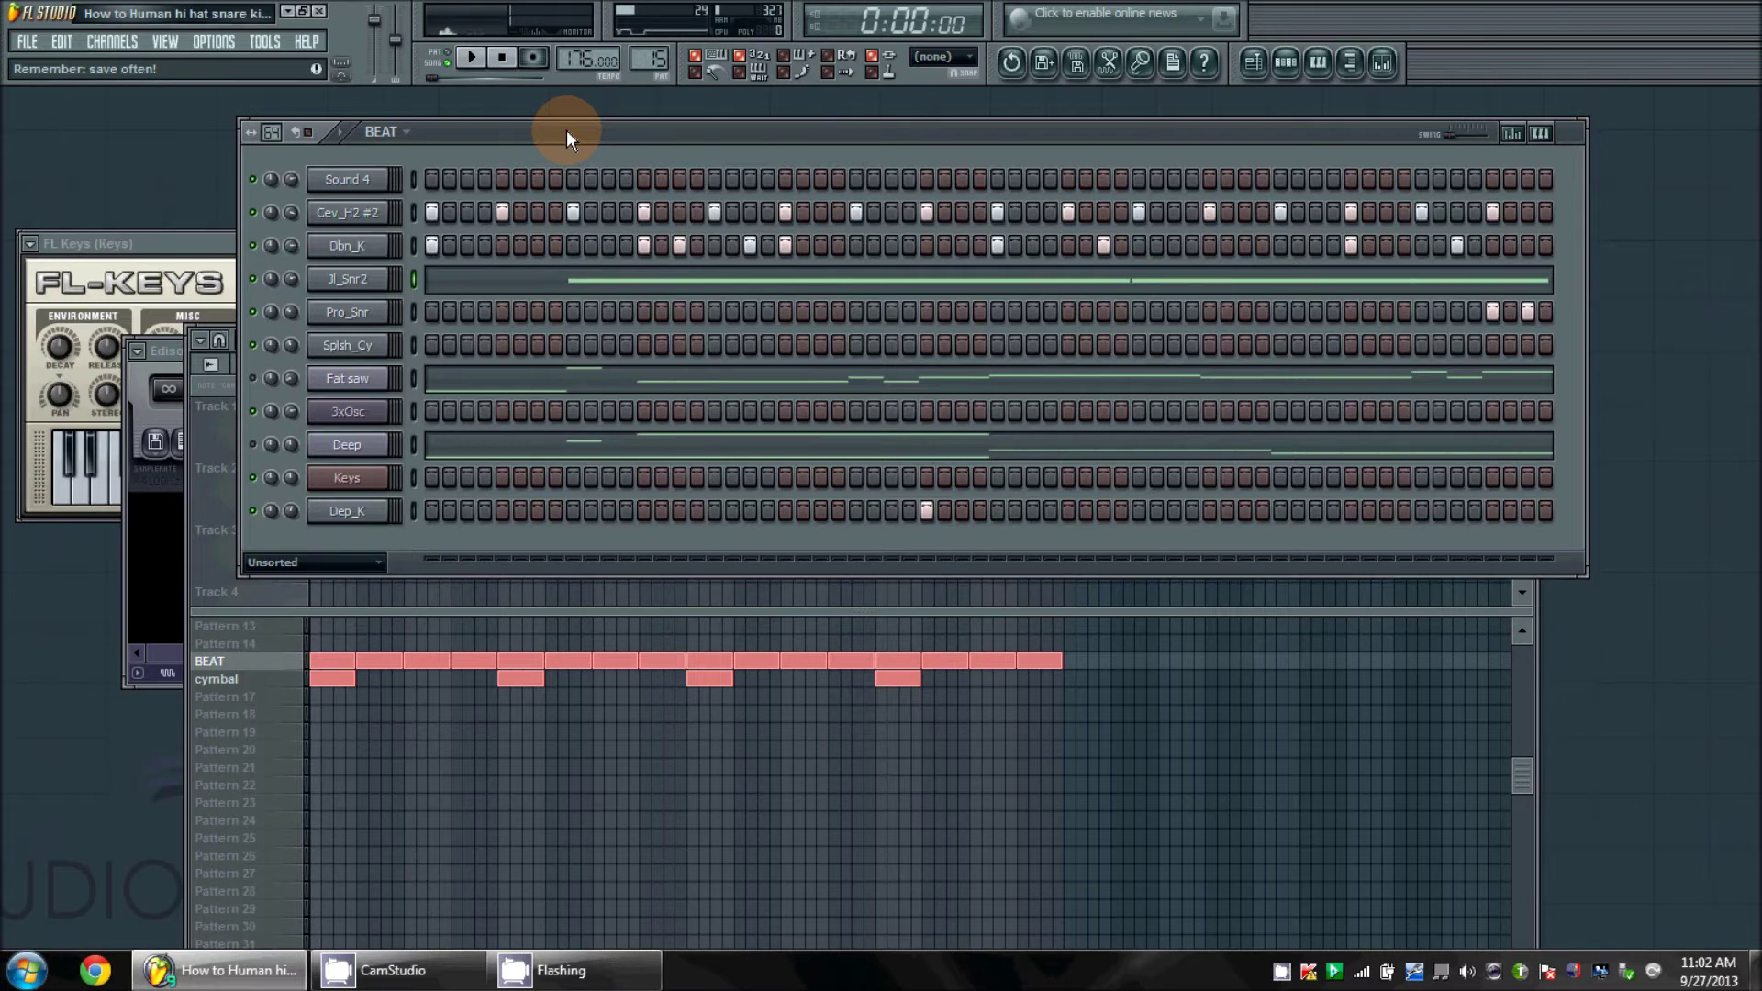
pyautogui.moveTo(565, 130); pyautogui.dragTo(583, 136)
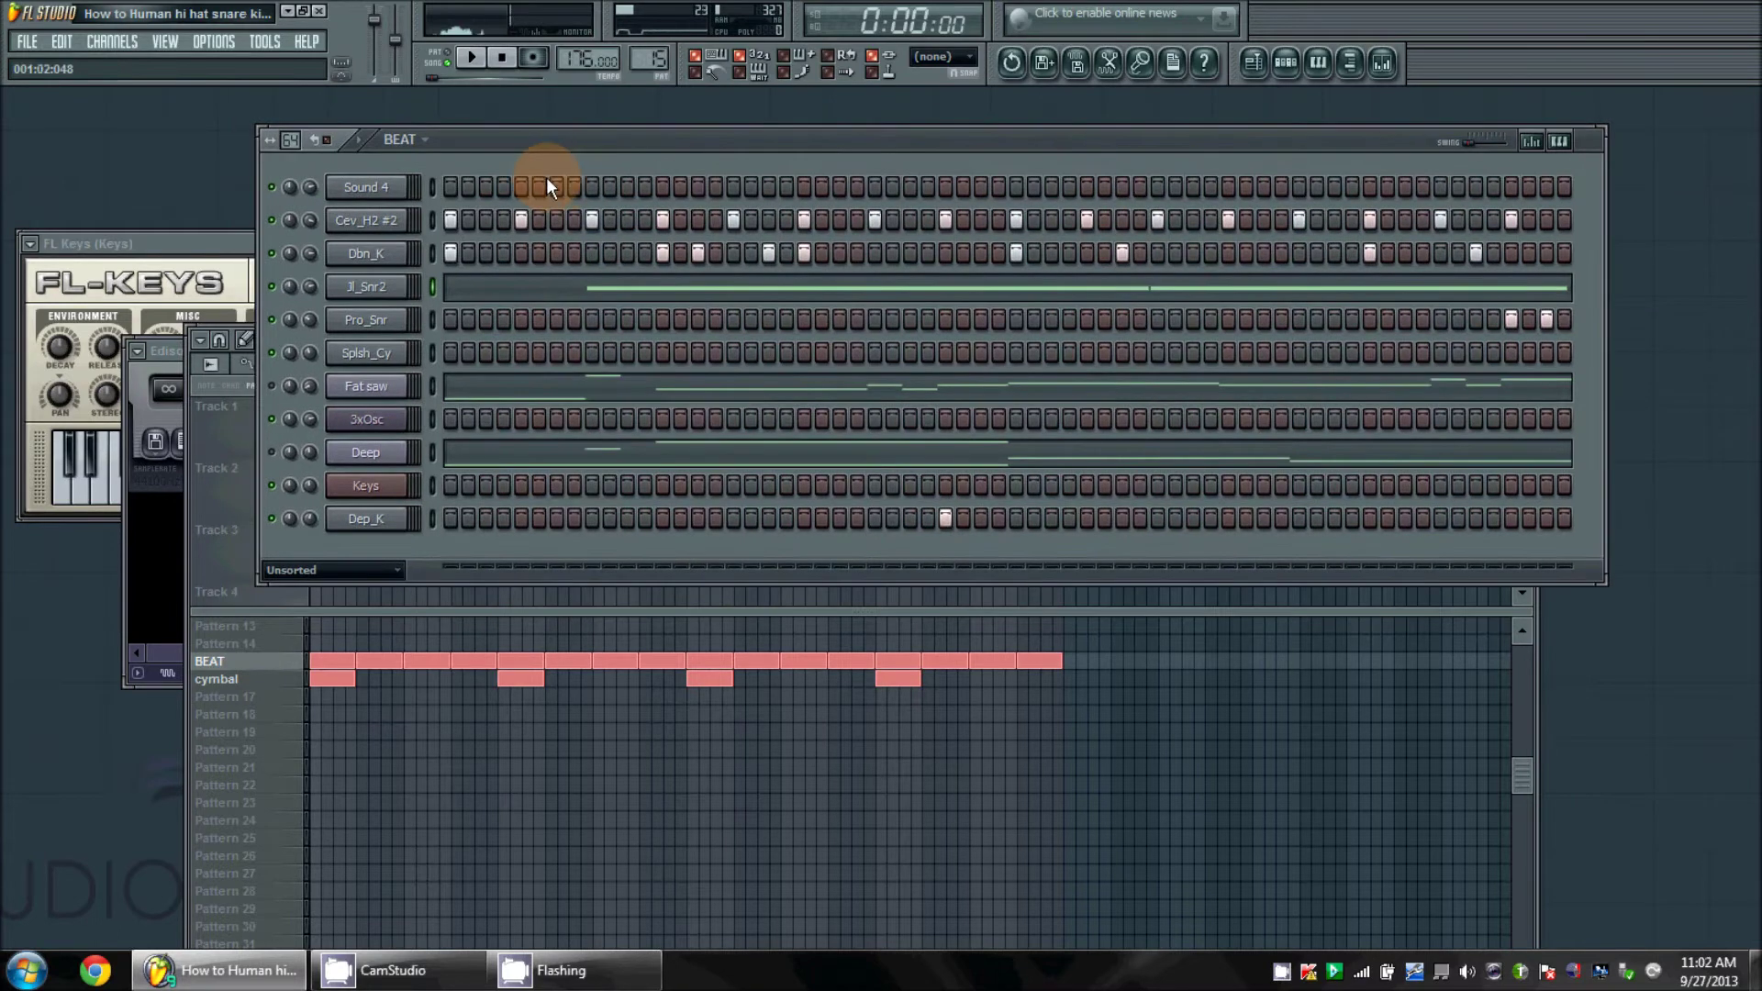
# Play the BEAT pattern, audition the Cev_H2 #2 hi-hat in solo, and restore all channels
pyautogui.press('space')
pyautogui.click(432, 220)
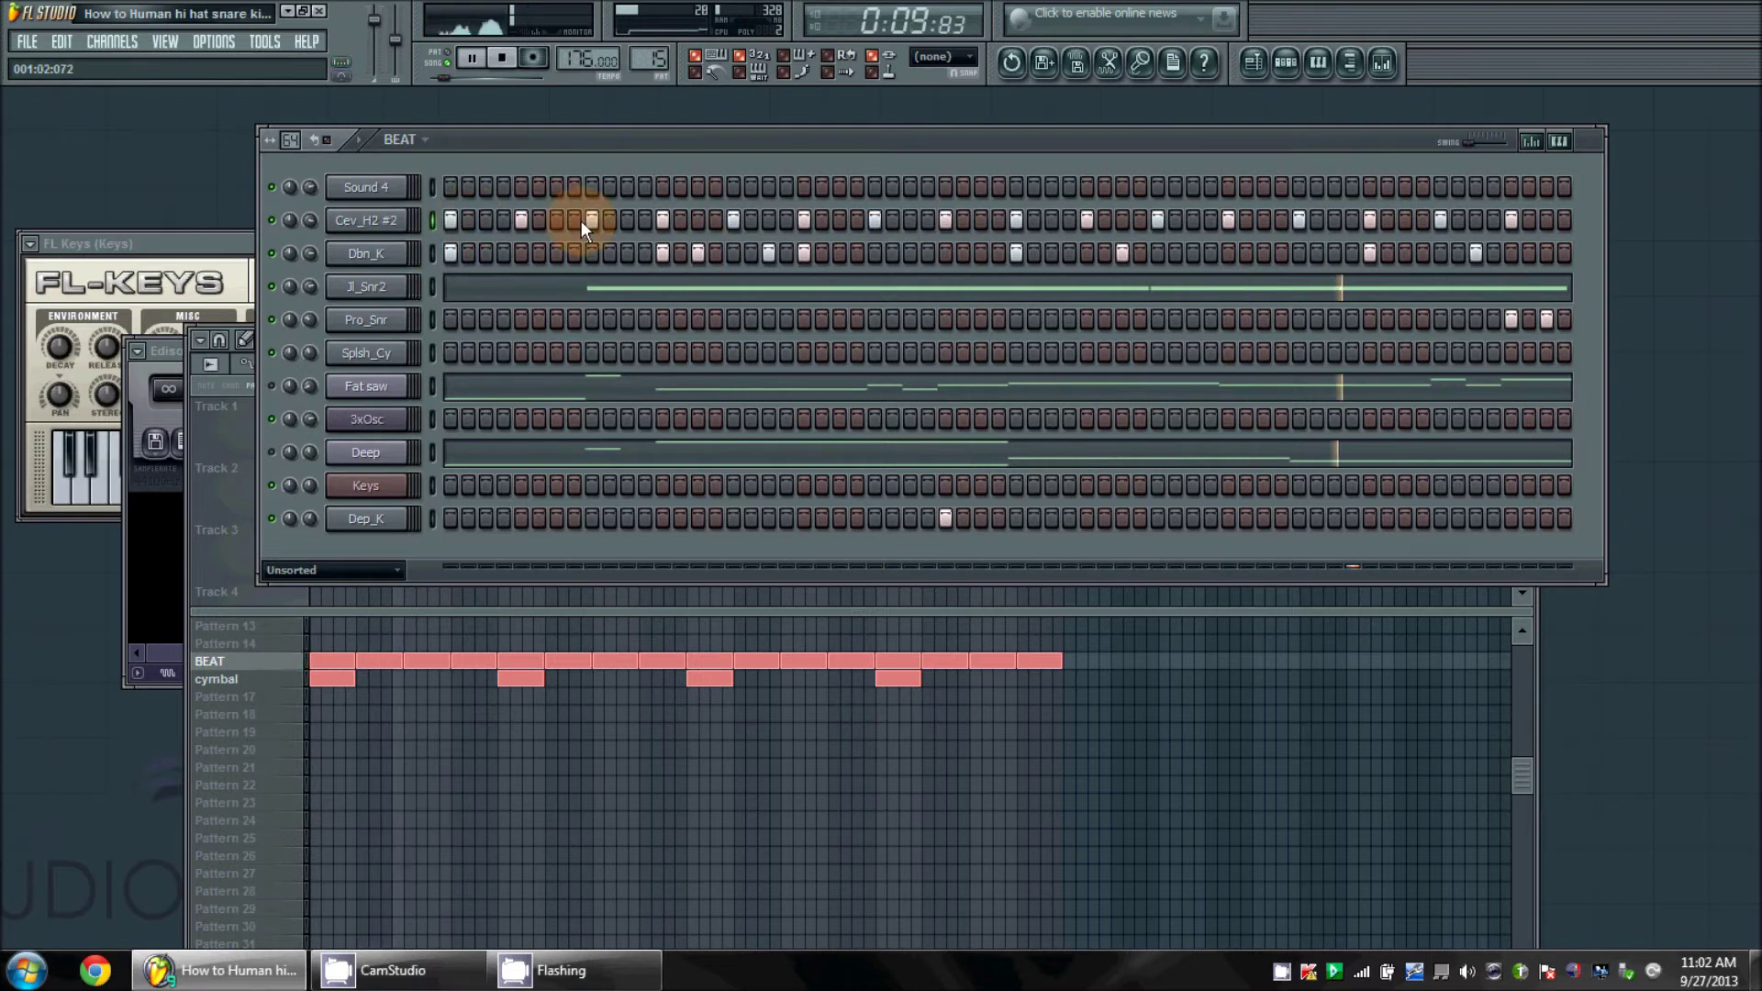
pyautogui.rightClick(274, 220)
pyautogui.click(293, 228)
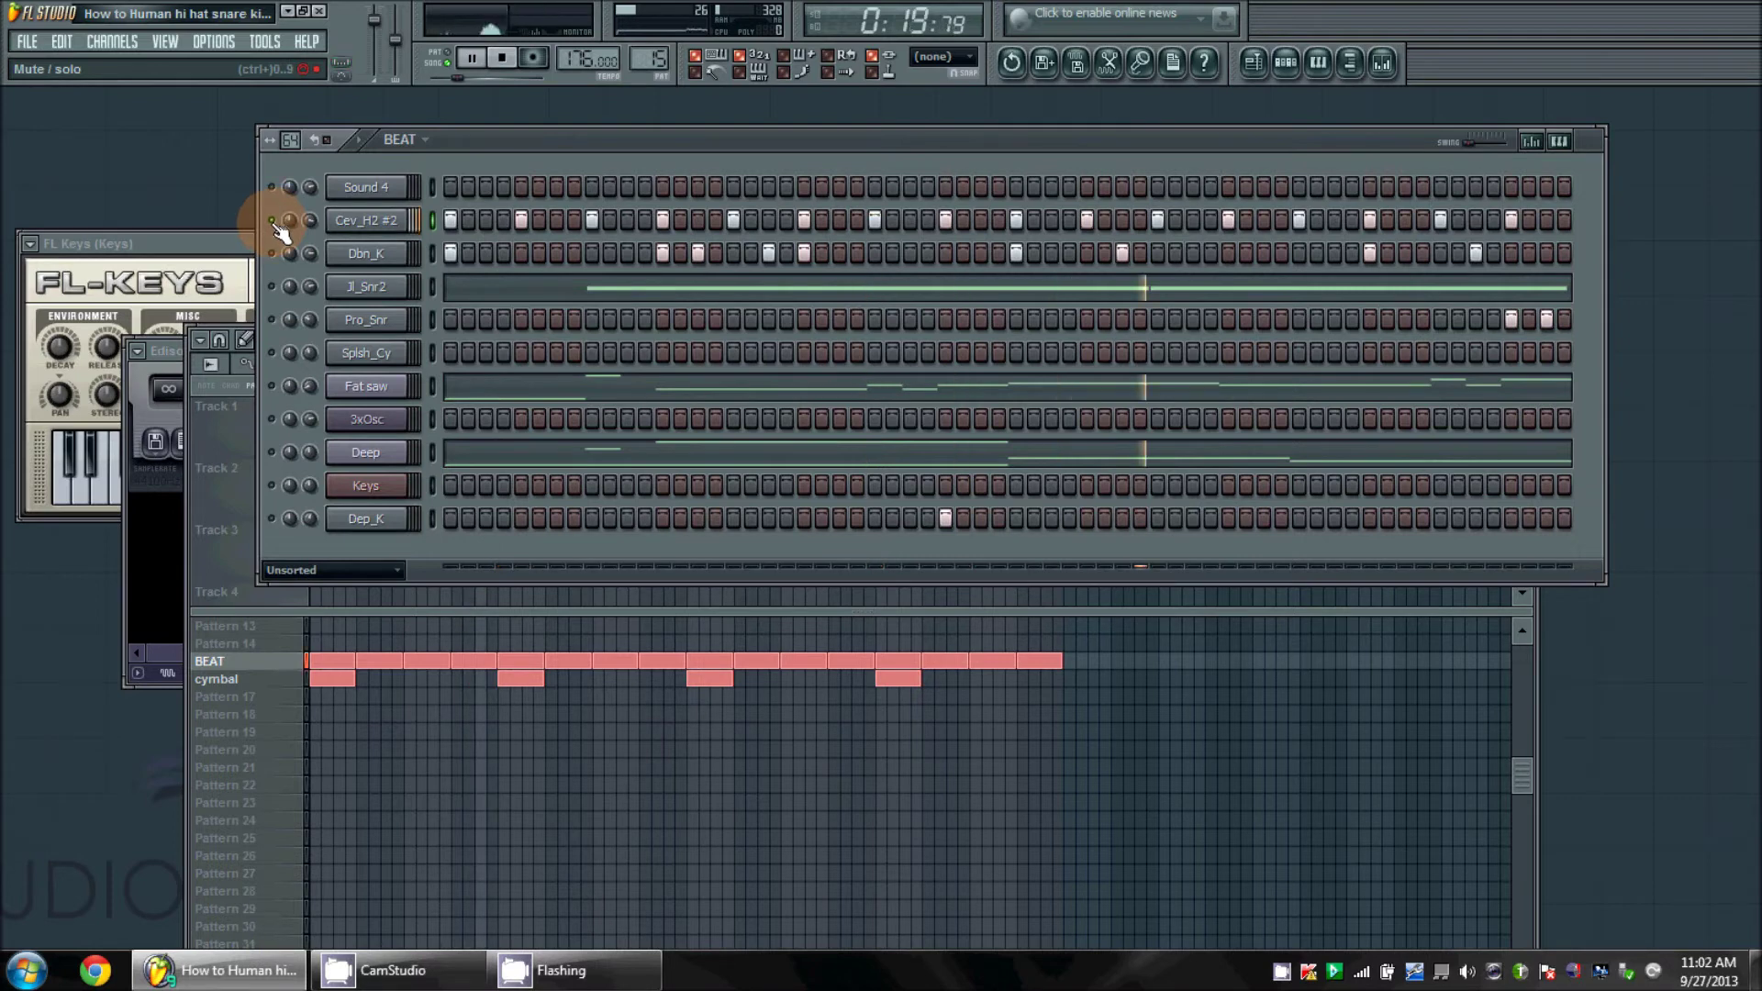
pyautogui.rightClick(273, 220)
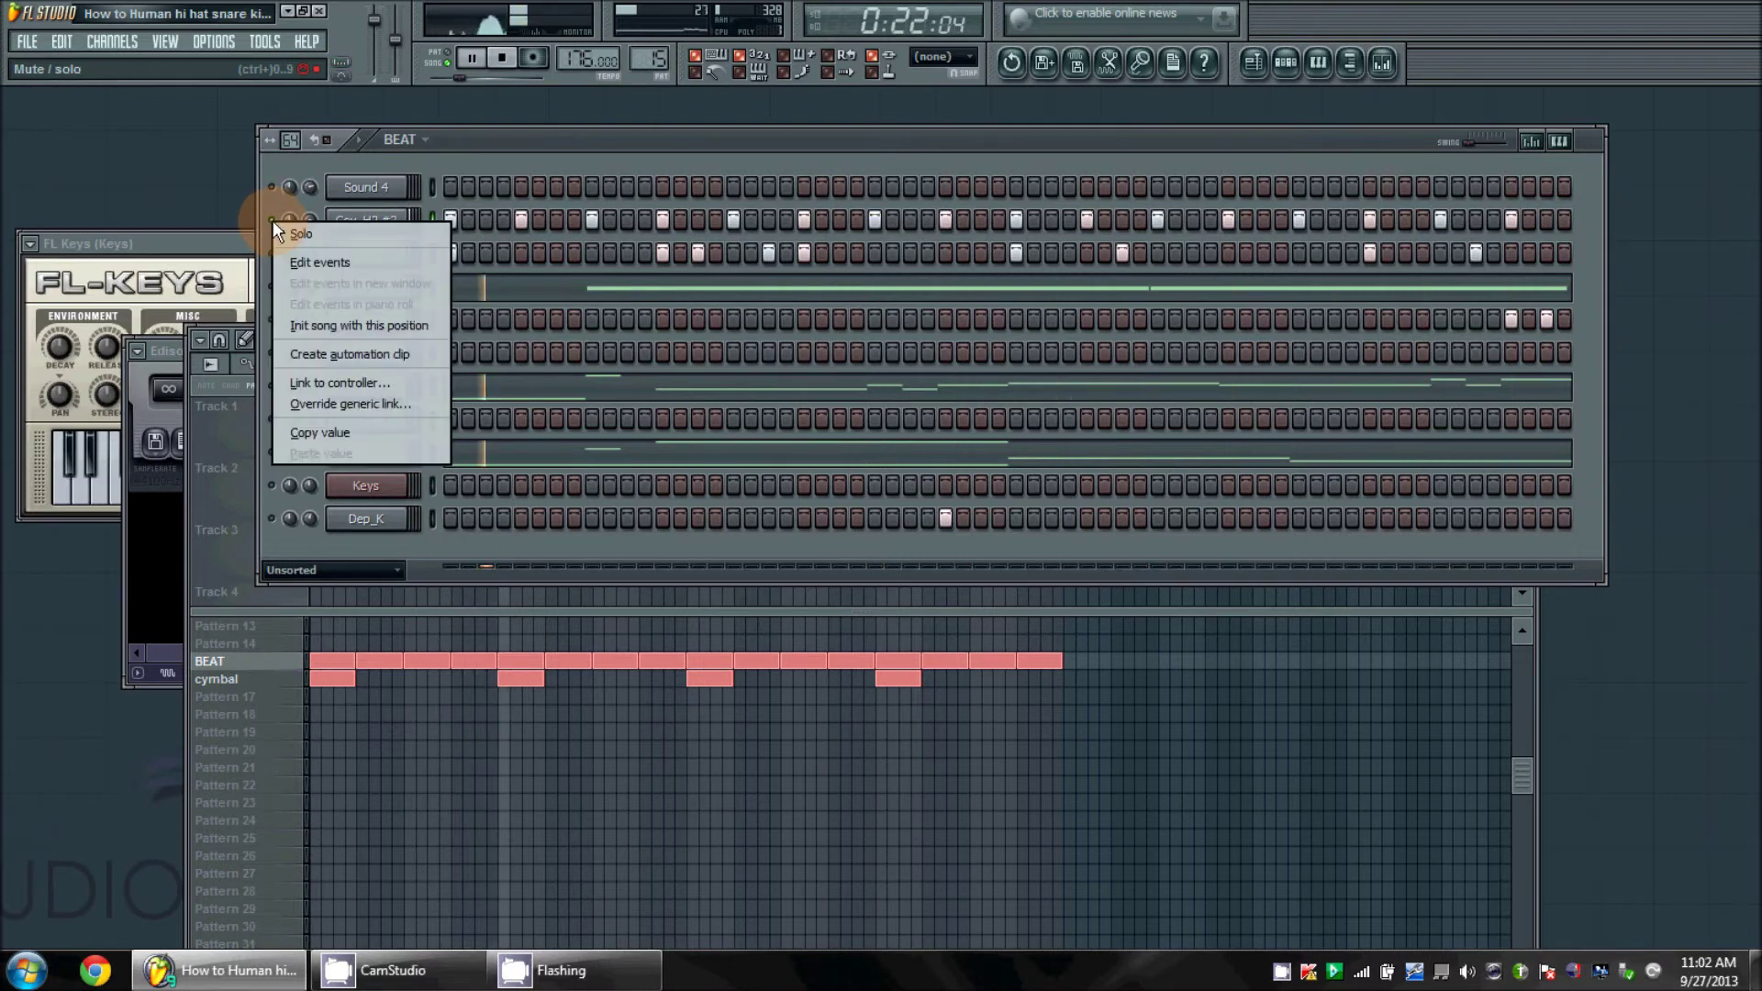
pyautogui.click(293, 232)
pyautogui.press('space')
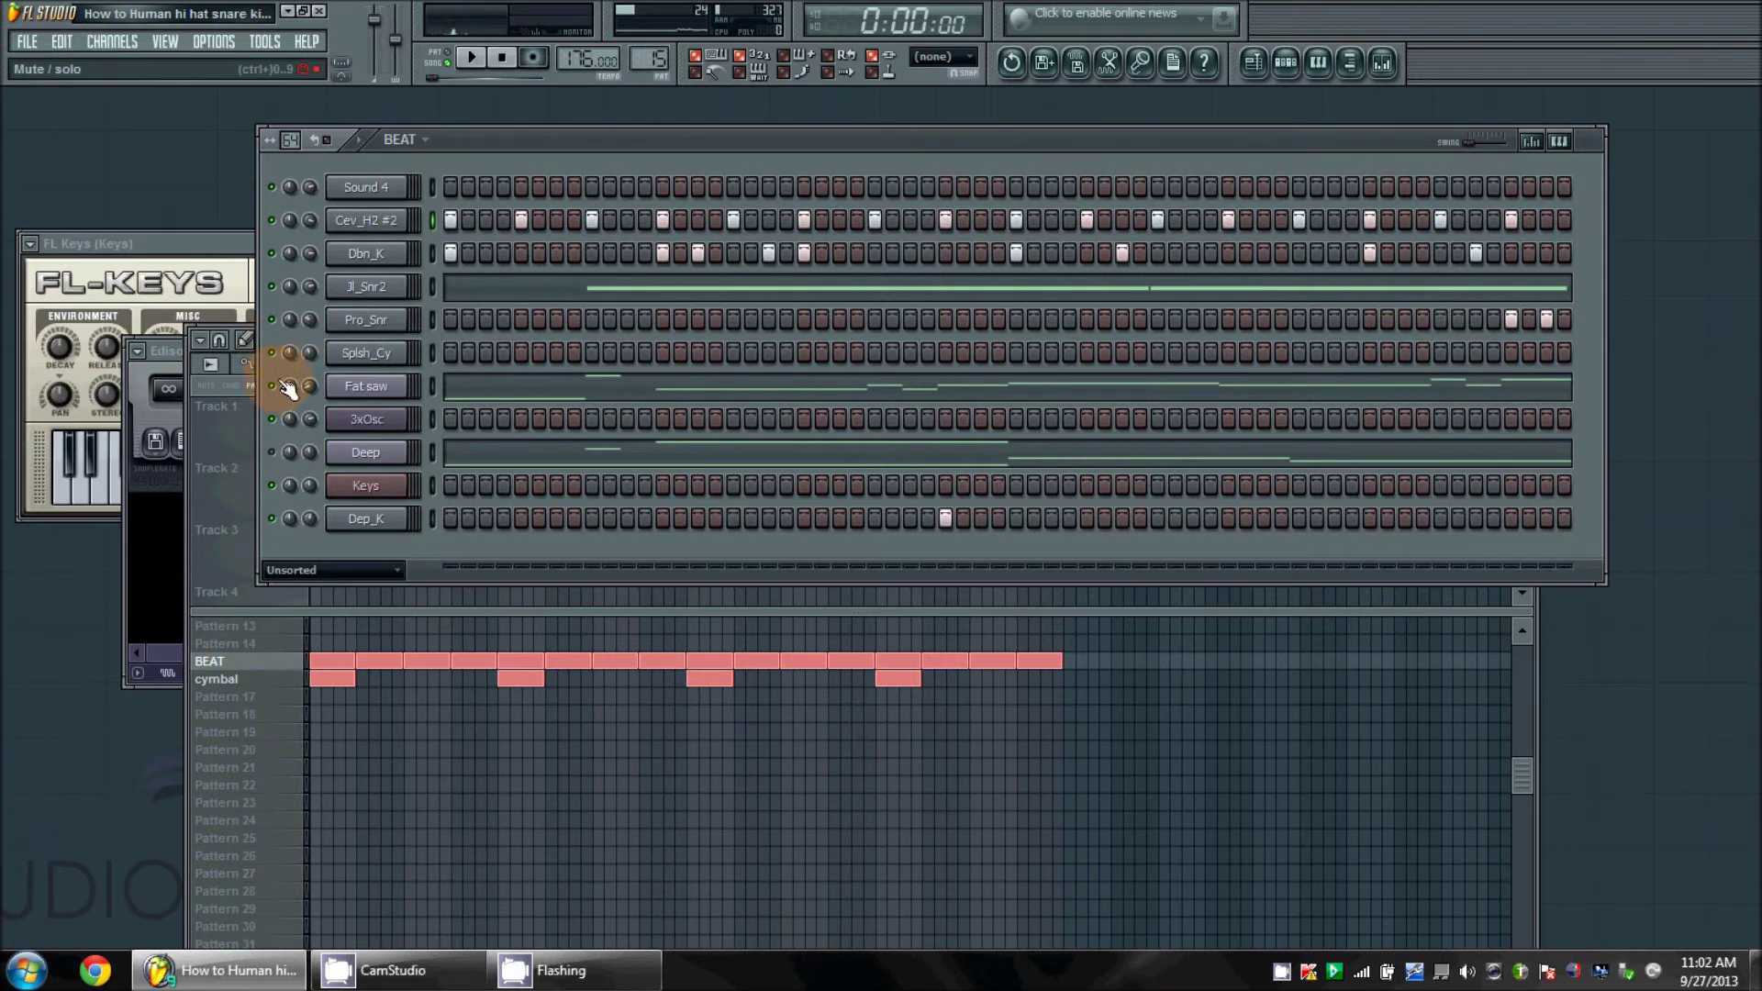
pyautogui.click(389, 220)
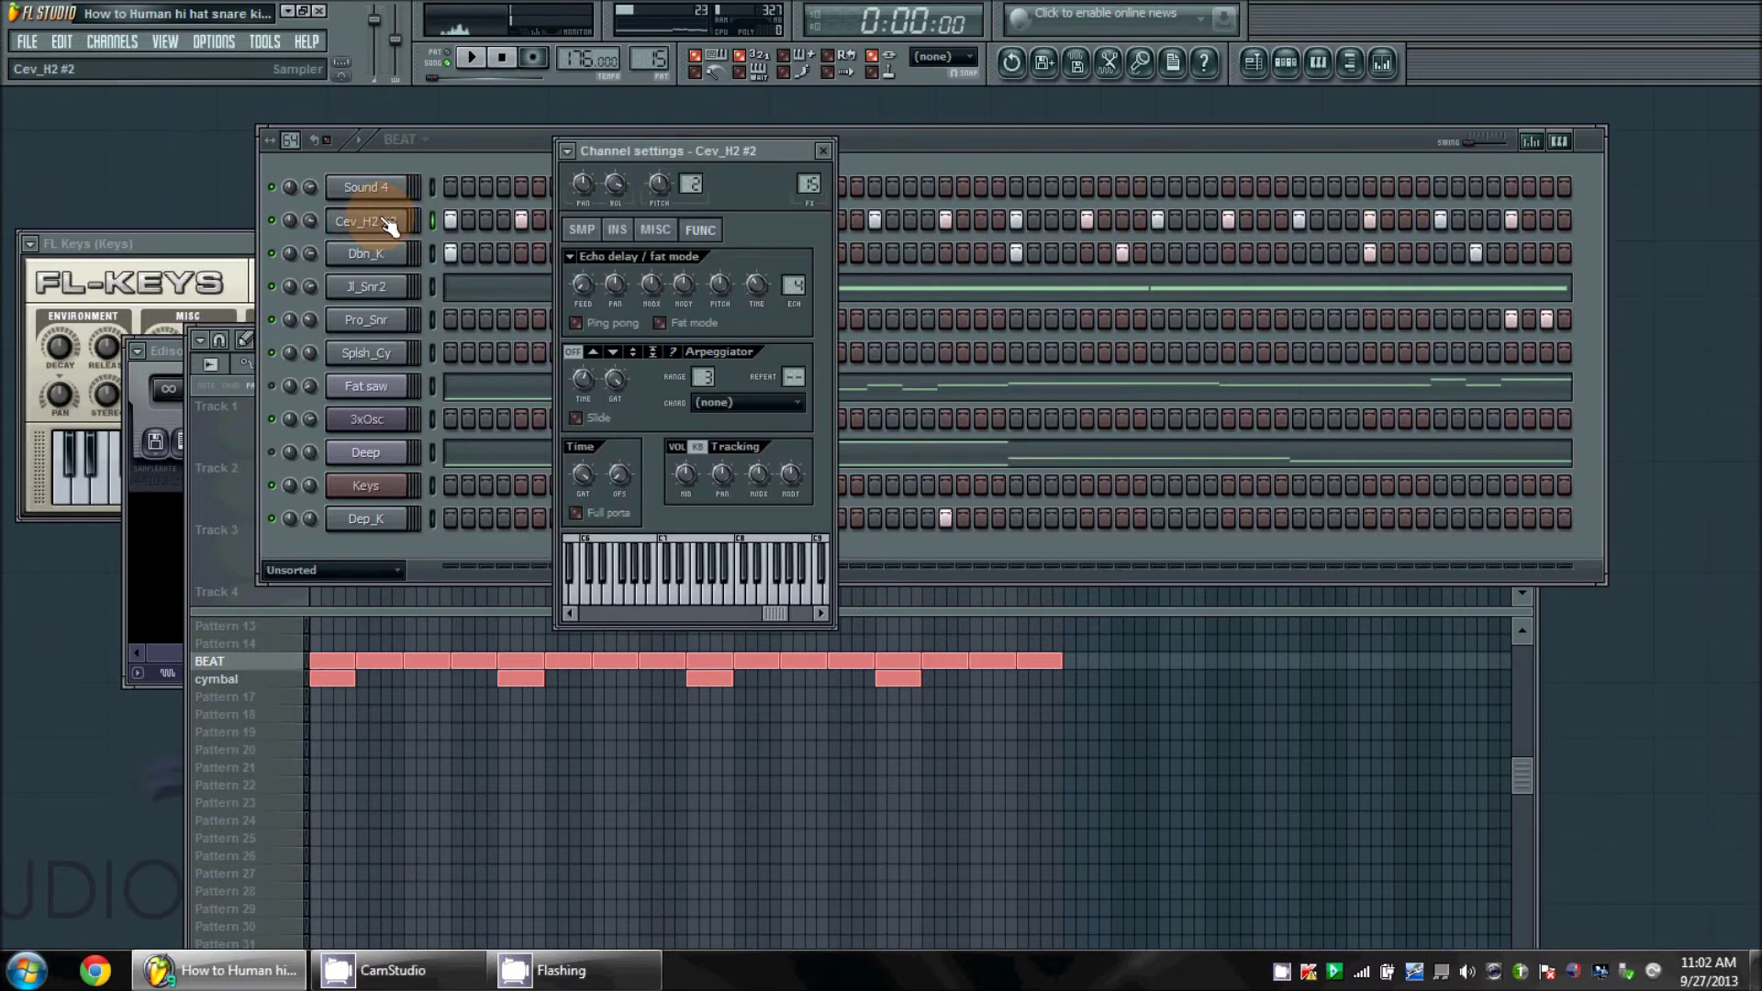
pyautogui.click(823, 151)
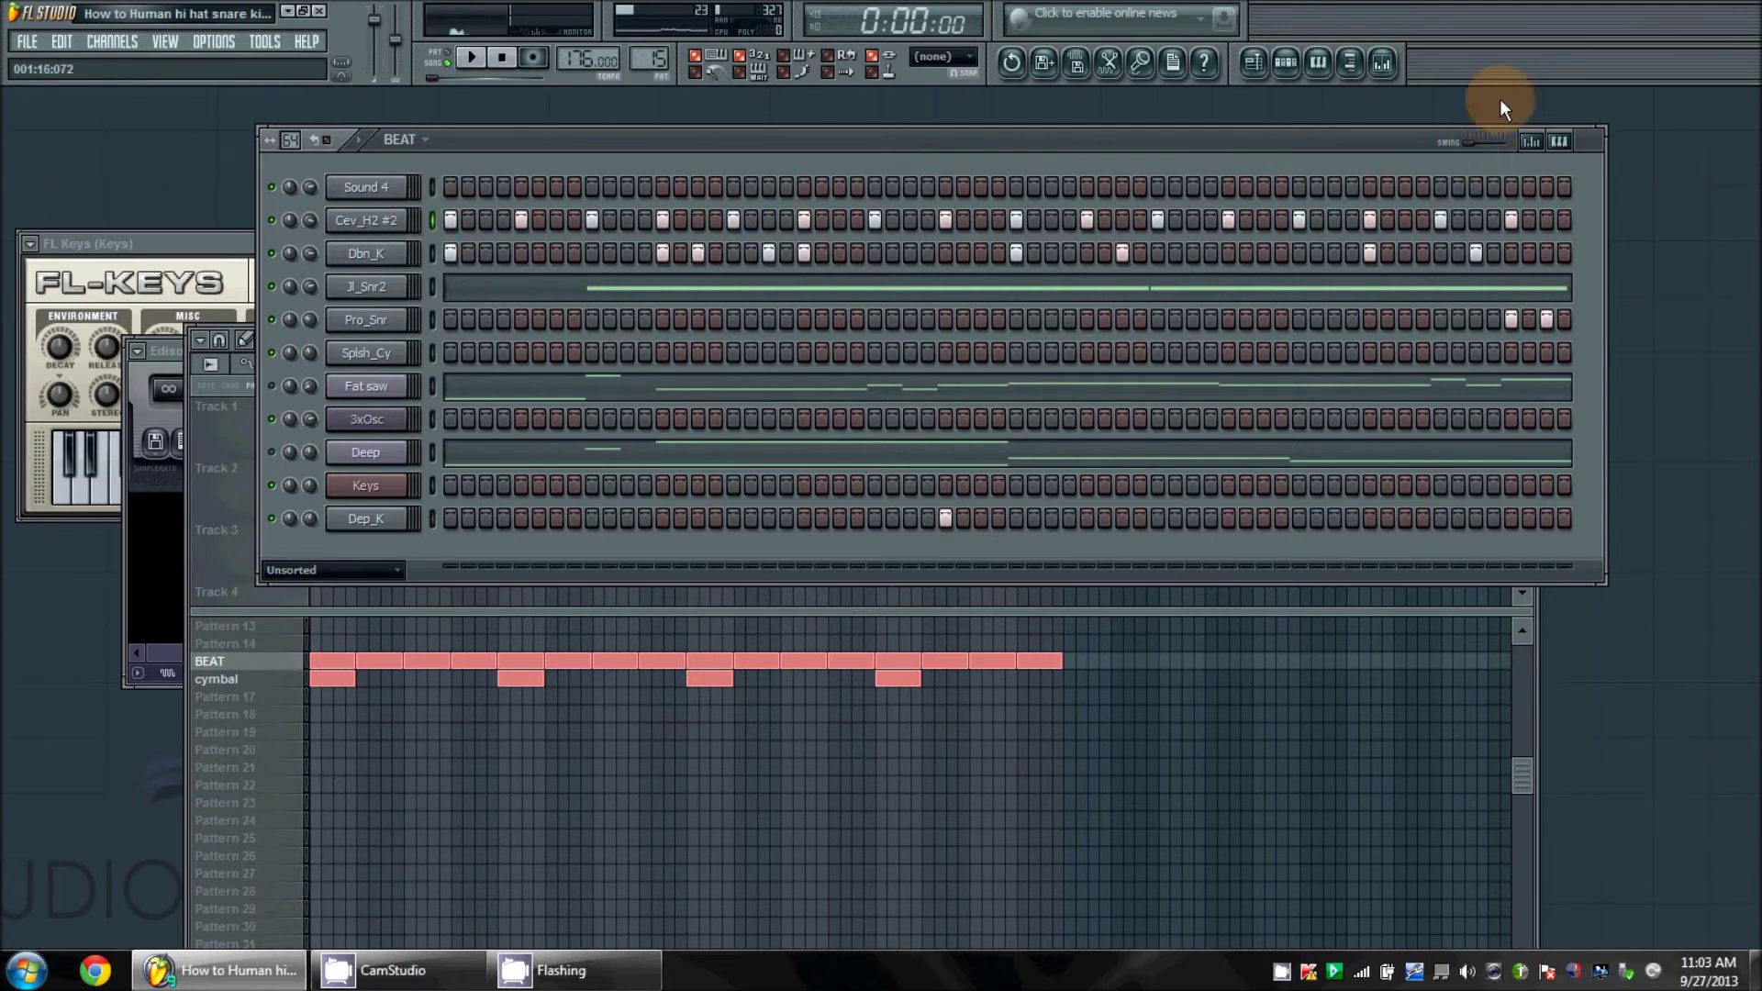
# Lower the velocity of every second Cev_H2 #2 hit to about 20–27% in the graph editor and audition the pattern
pyautogui.click(1533, 142)
pyautogui.moveTo(1404, 441); pyautogui.dragTo(734, 449)
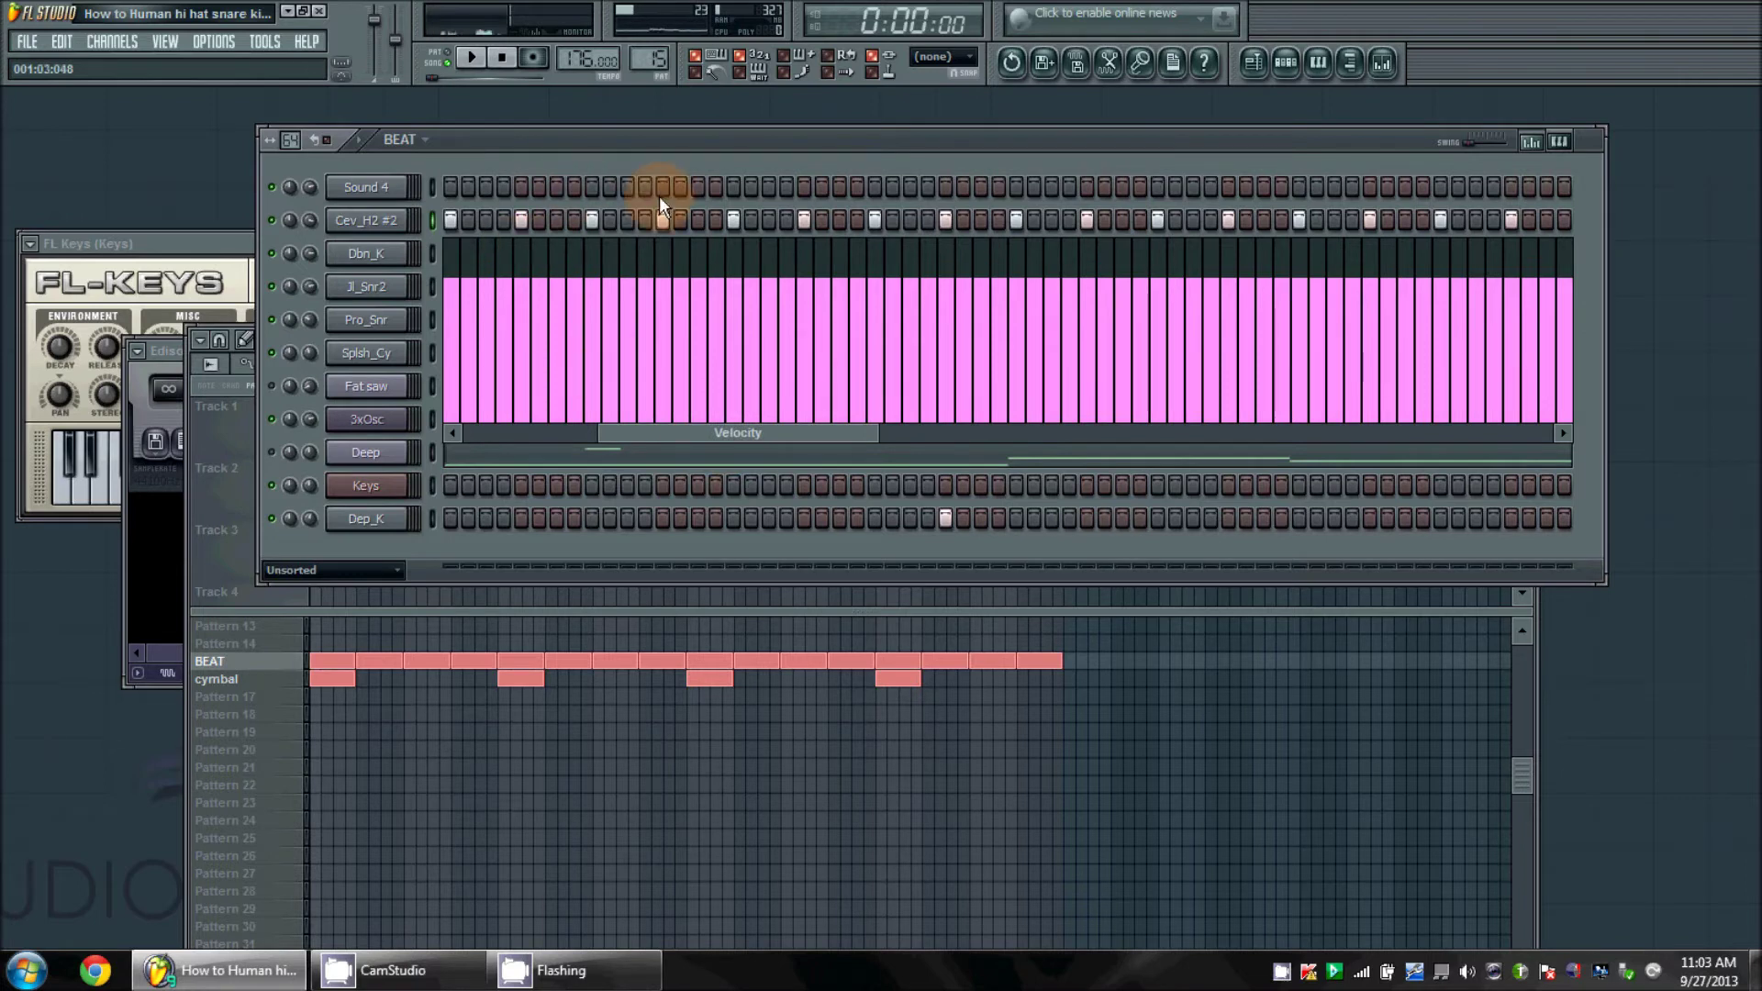
pyautogui.moveTo(551, 275); pyautogui.dragTo(516, 387)
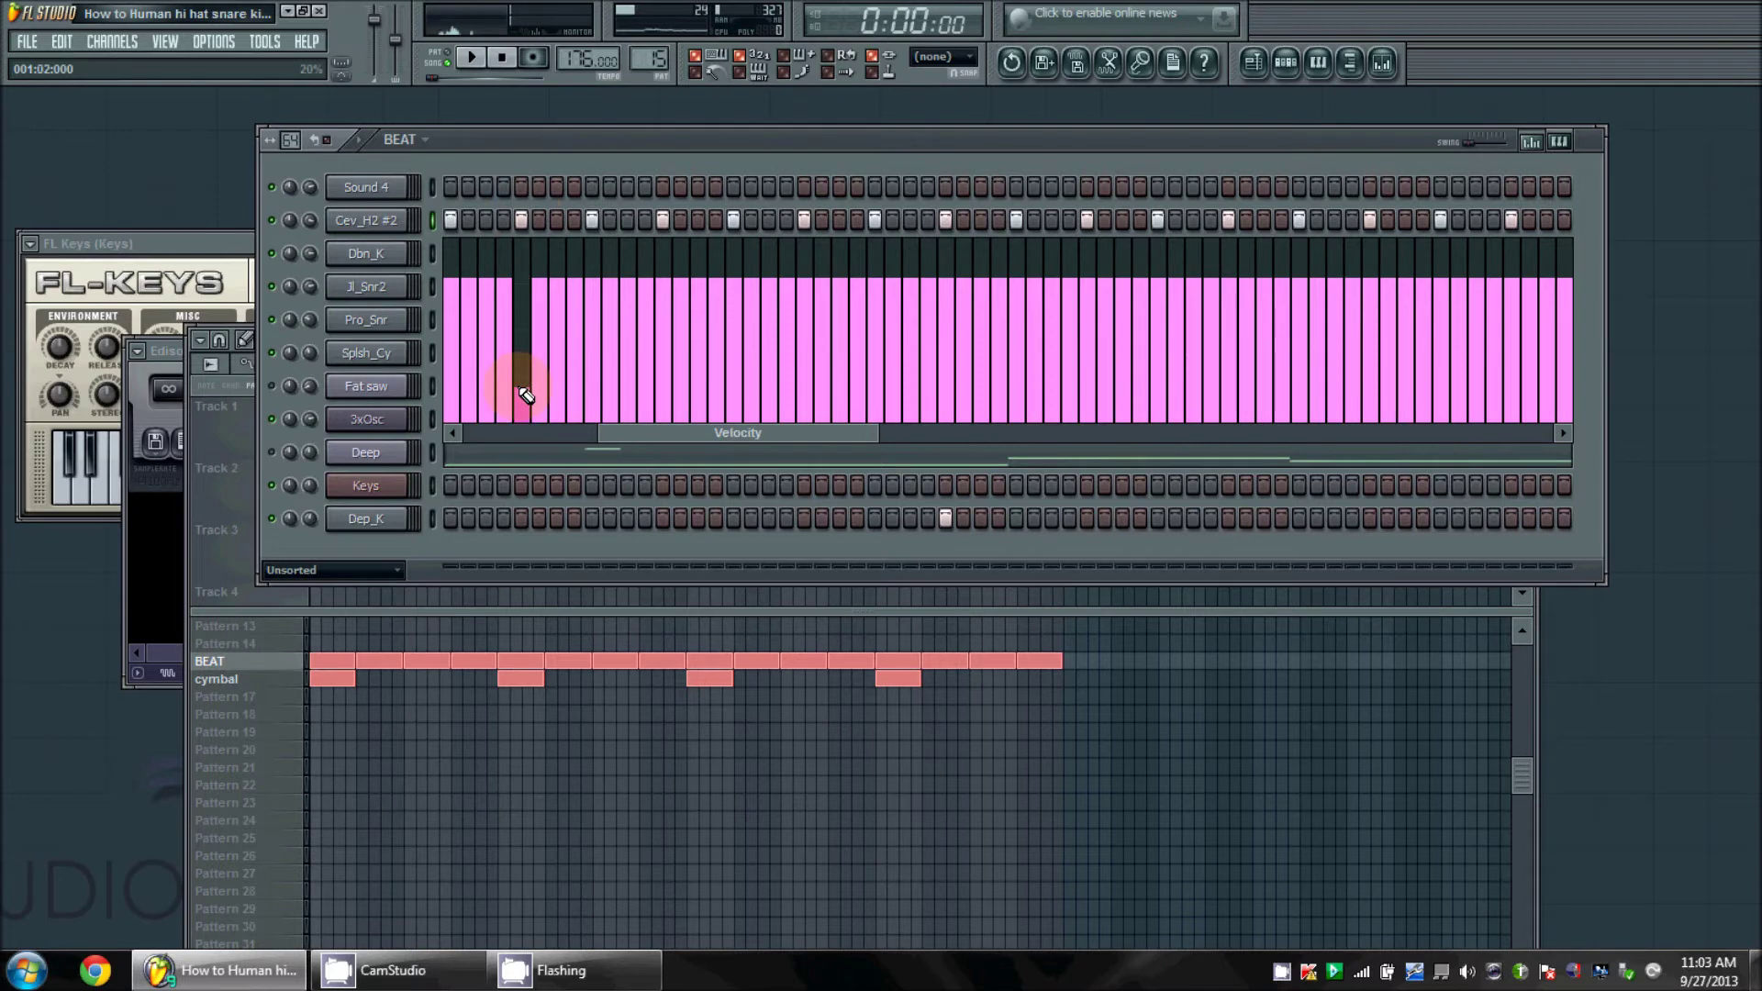
pyautogui.moveTo(669, 382)
pyautogui.mouseDown()
pyautogui.moveTo(661, 404)
pyautogui.moveTo(662, 377)
pyautogui.mouseUp()
pyautogui.moveTo(815, 383); pyautogui.dragTo(813, 381)
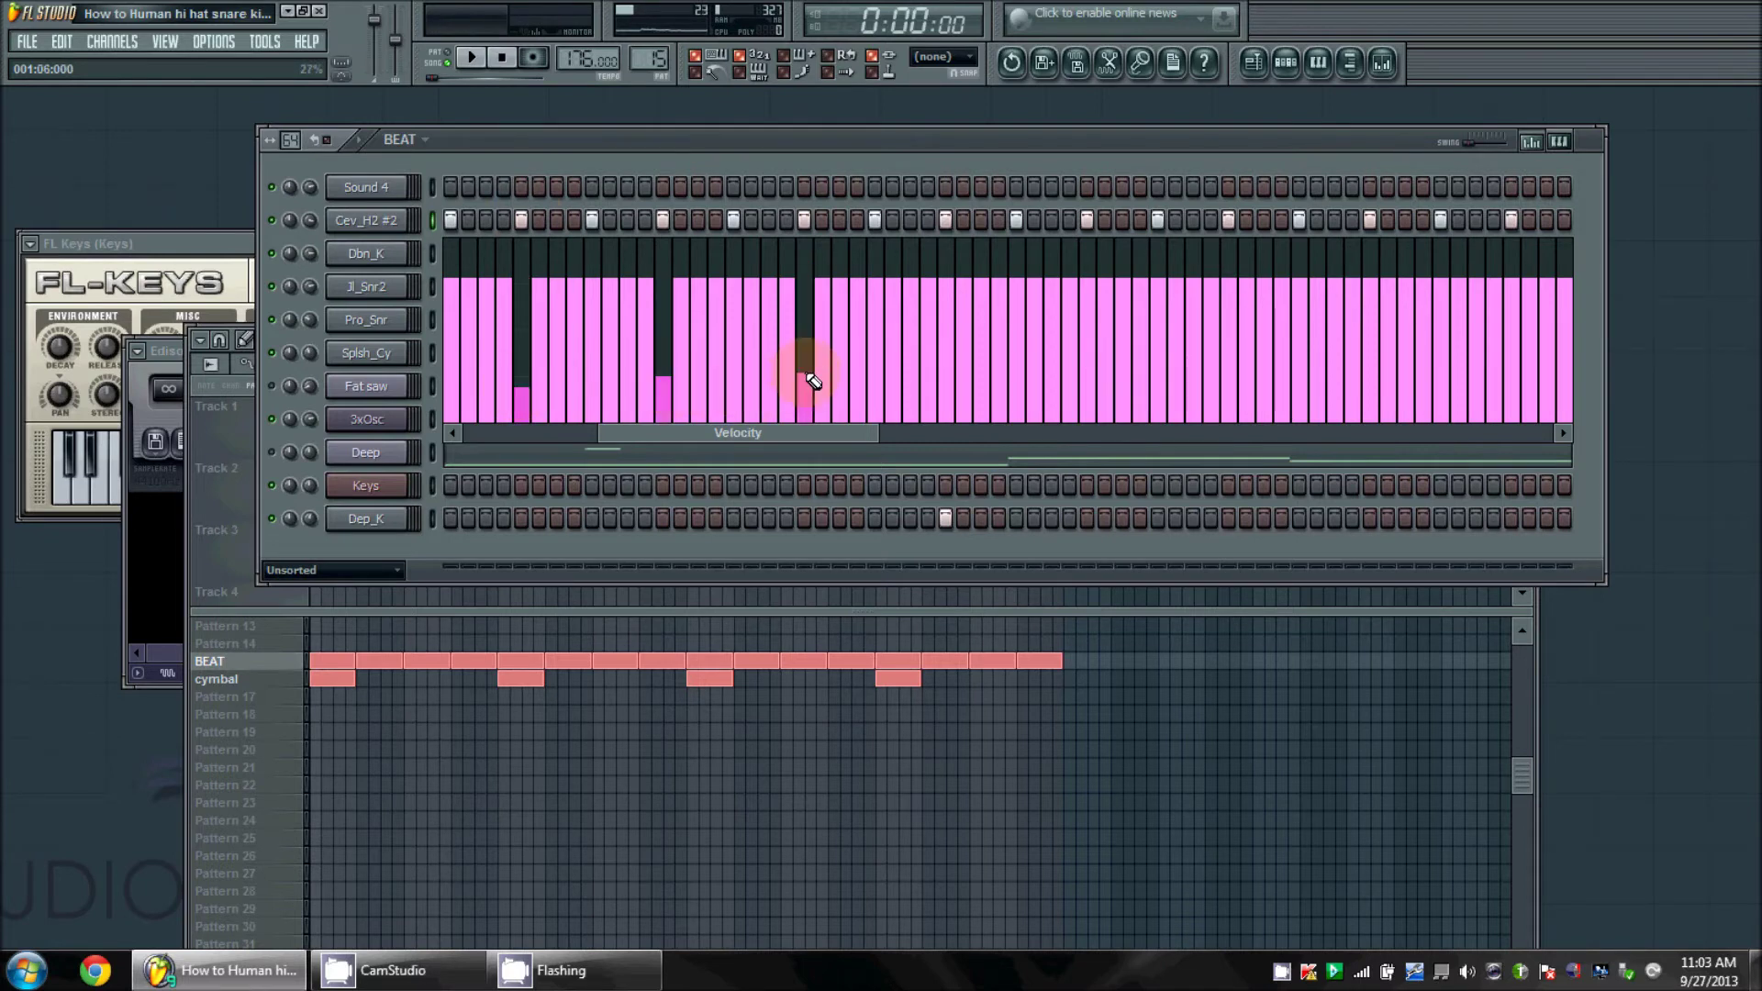
pyautogui.click(946, 374)
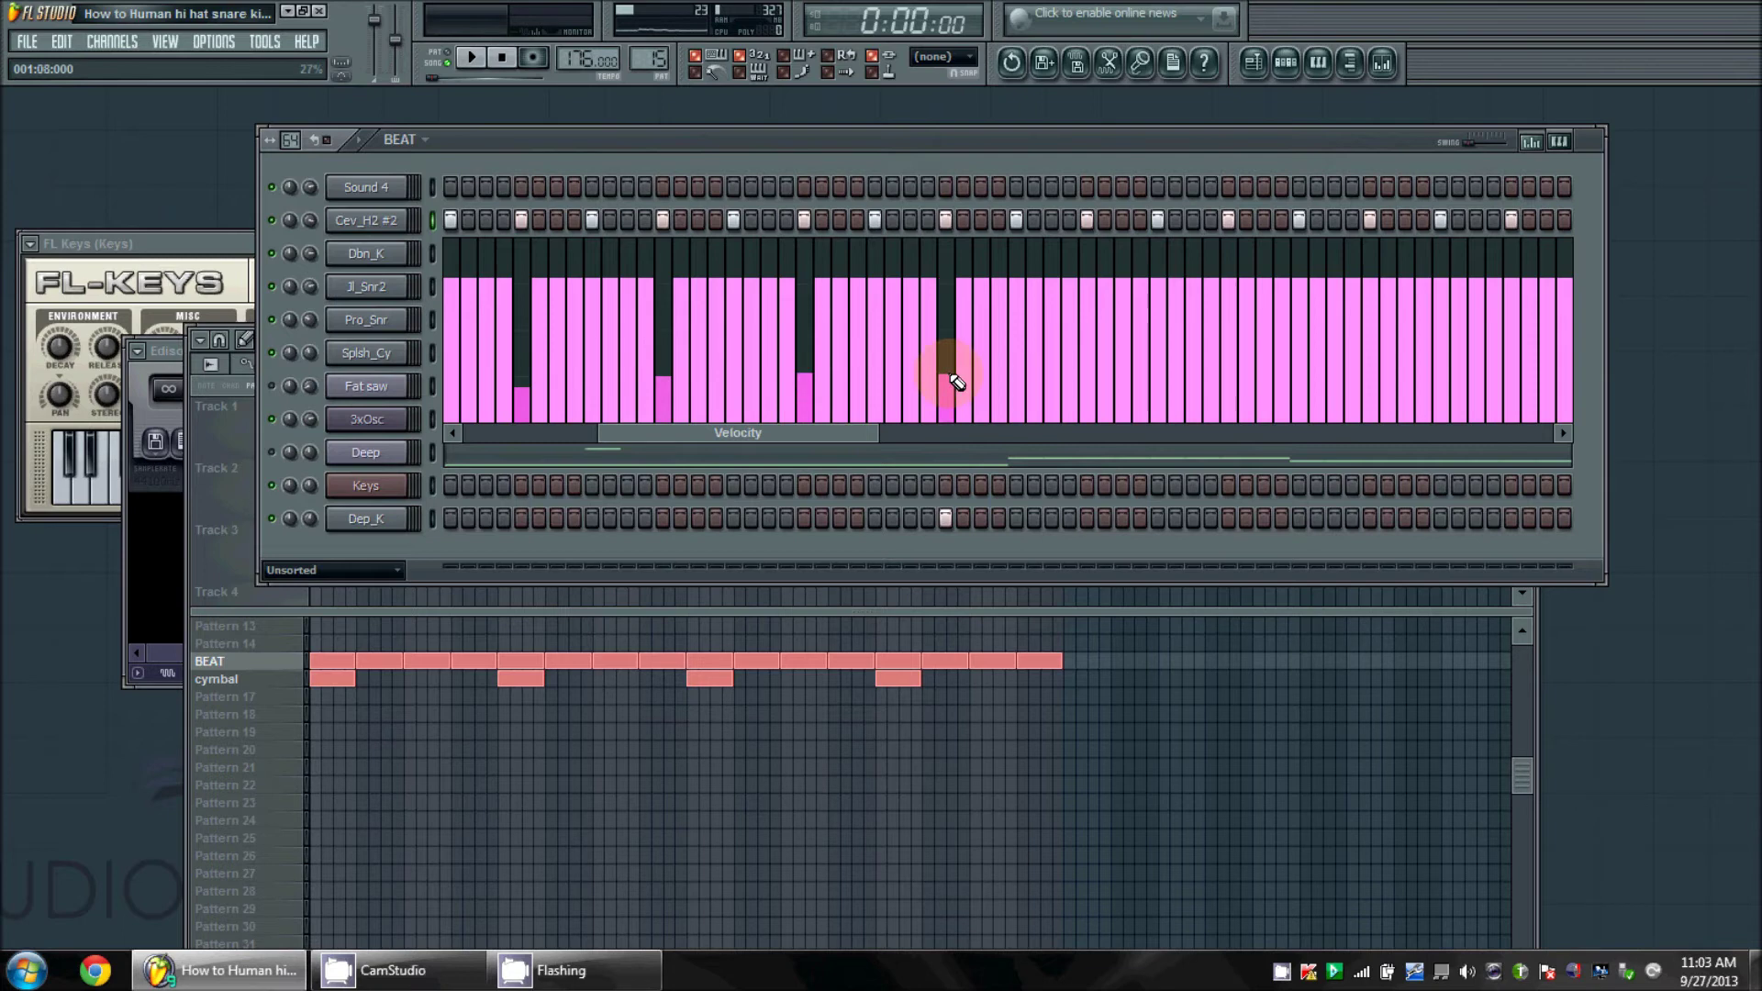
pyautogui.click(1088, 376)
pyautogui.click(1229, 375)
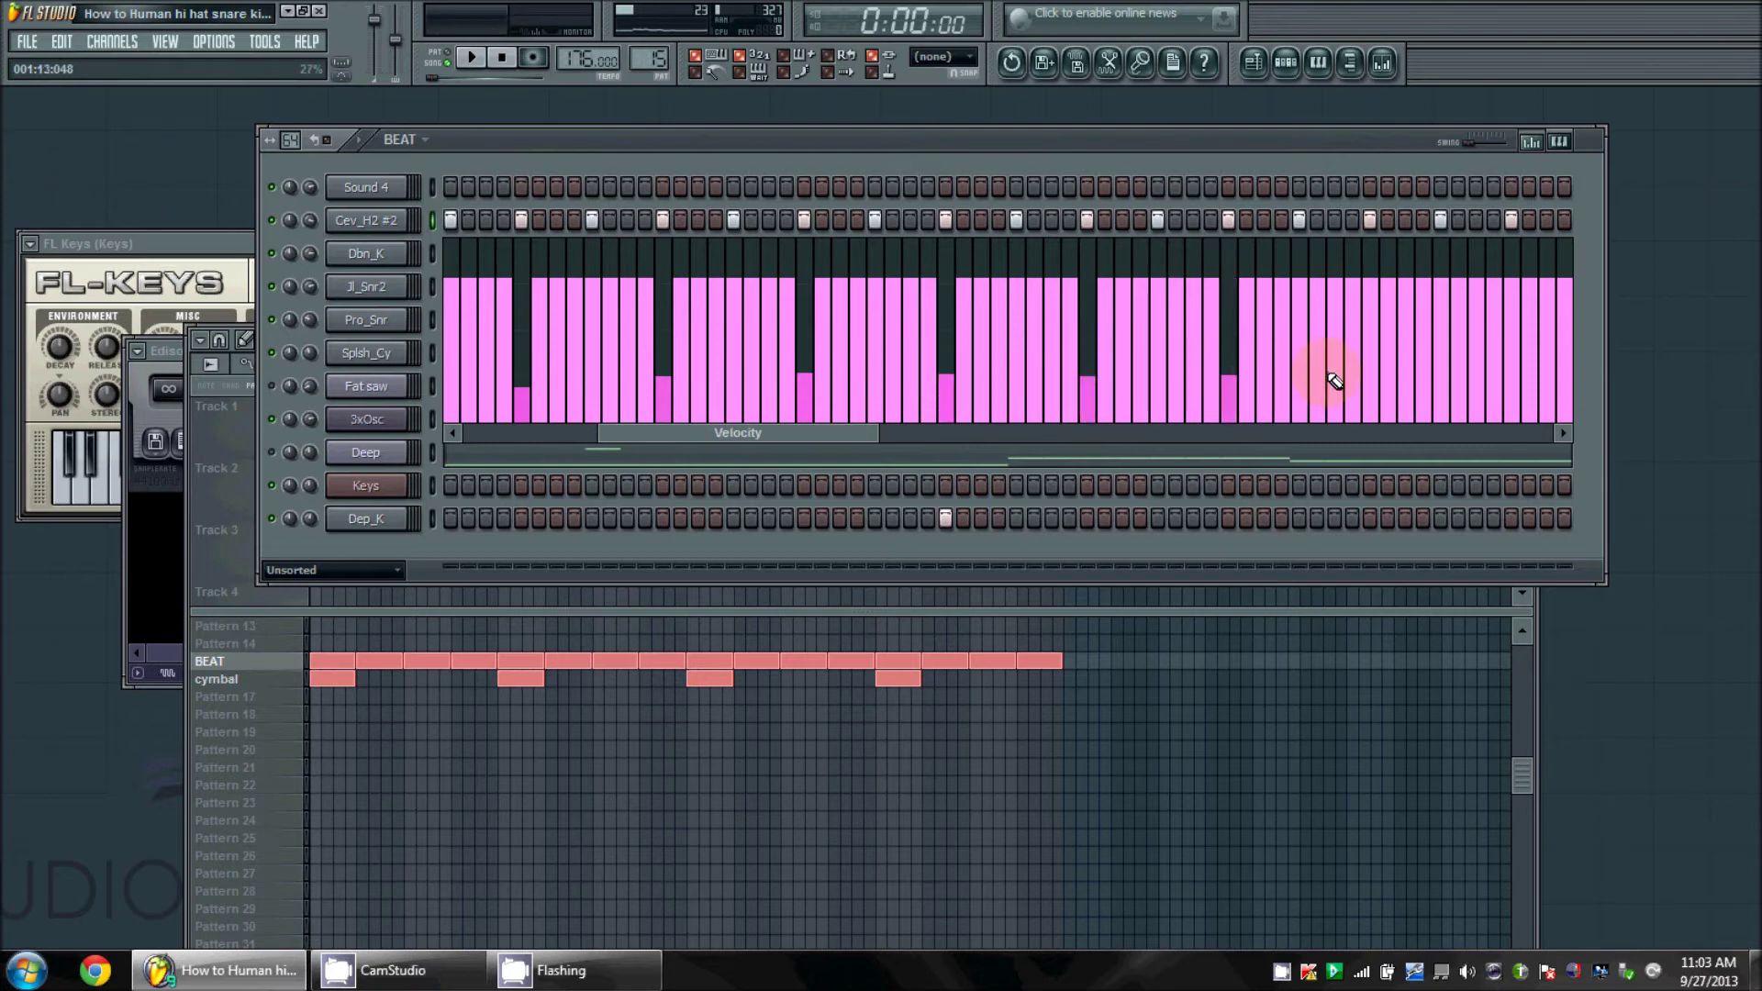
pyautogui.click(1370, 375)
pyautogui.click(1512, 376)
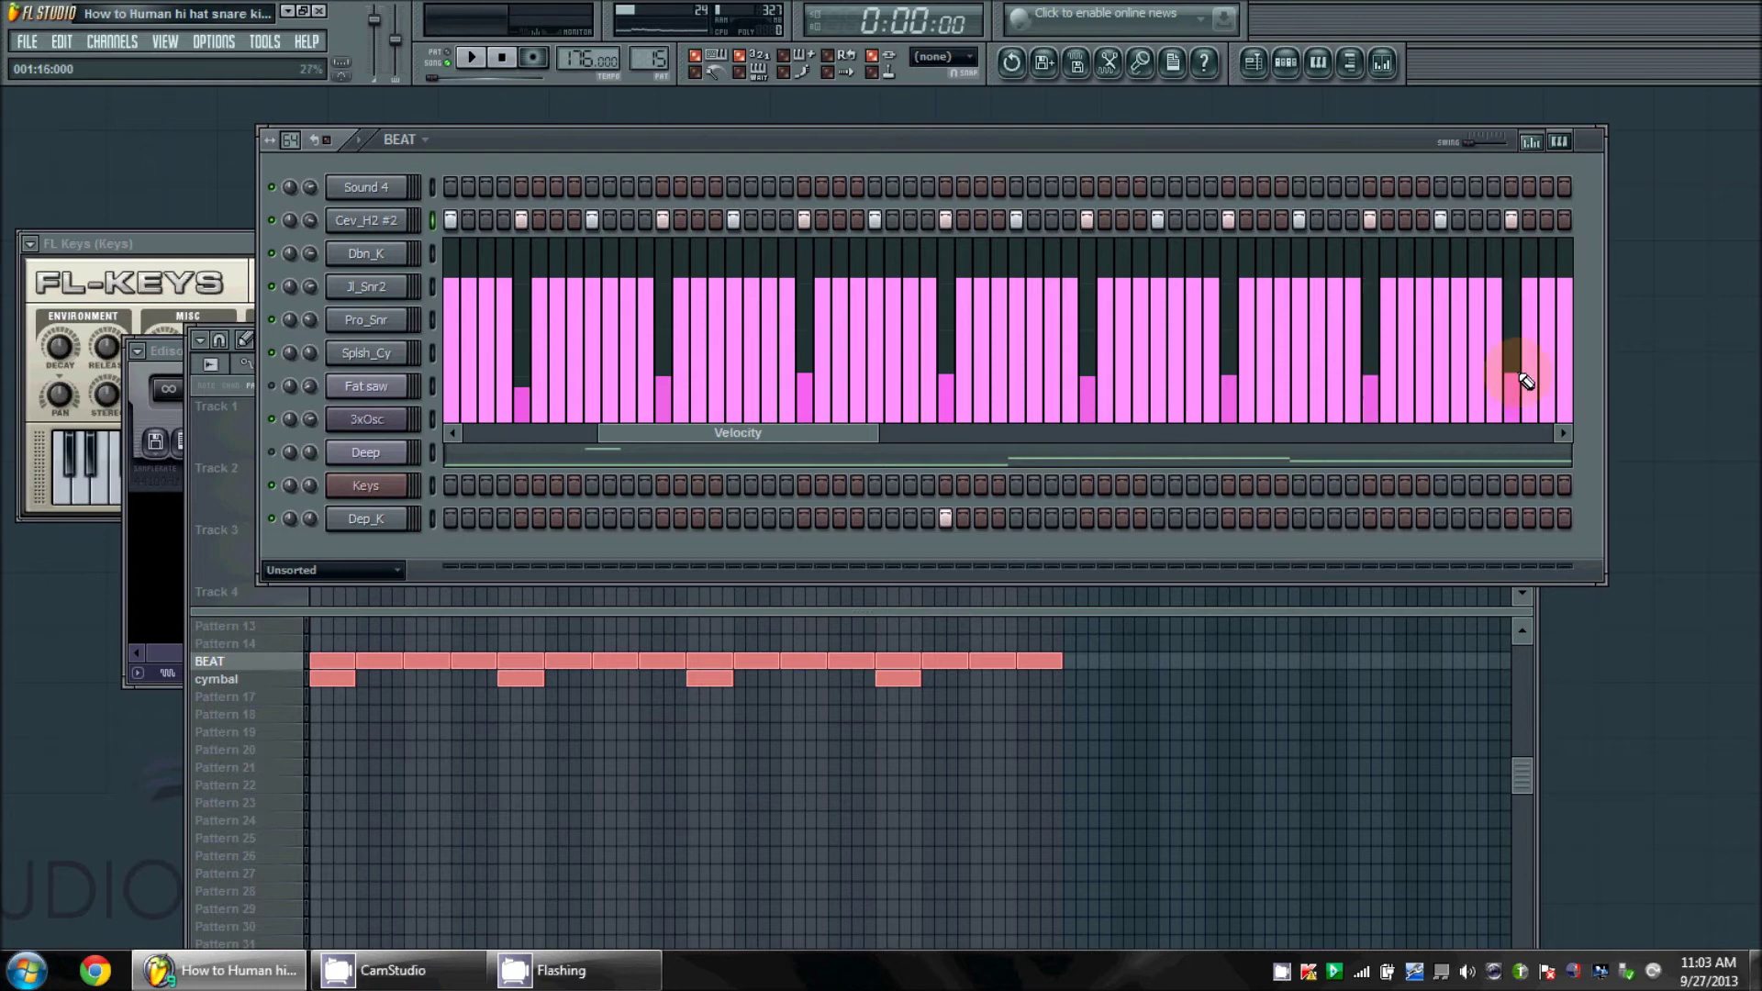
pyautogui.press('space')
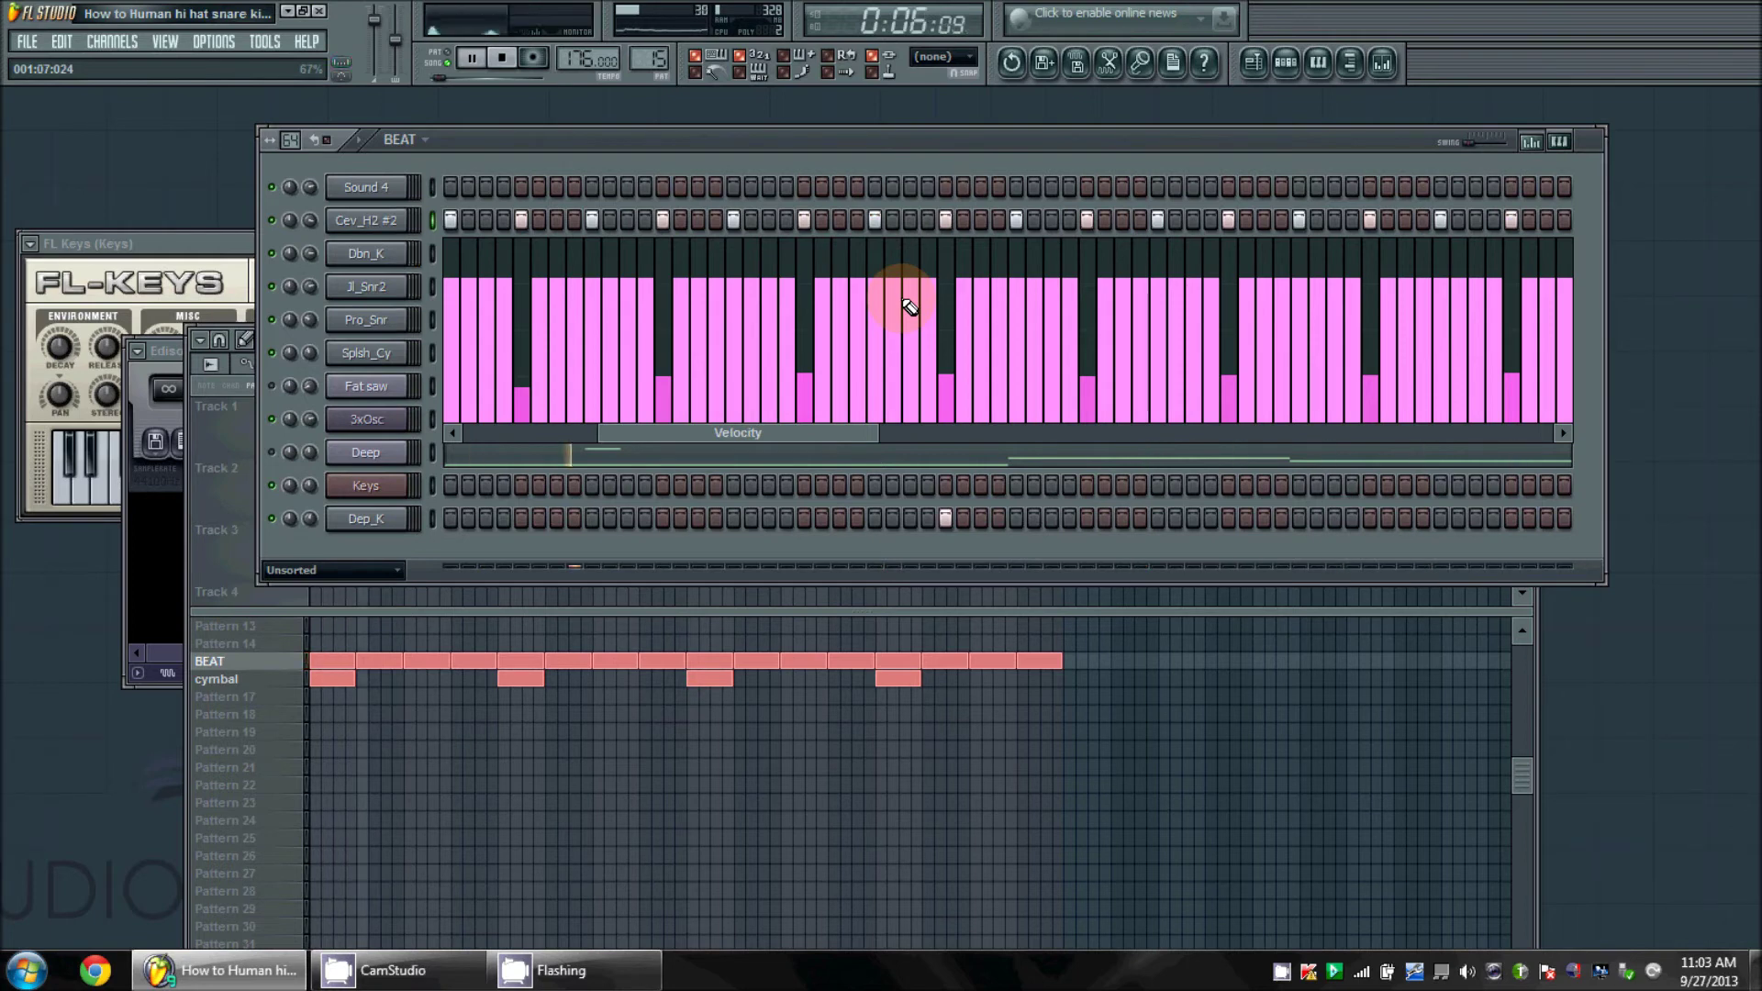
pyautogui.press('space')
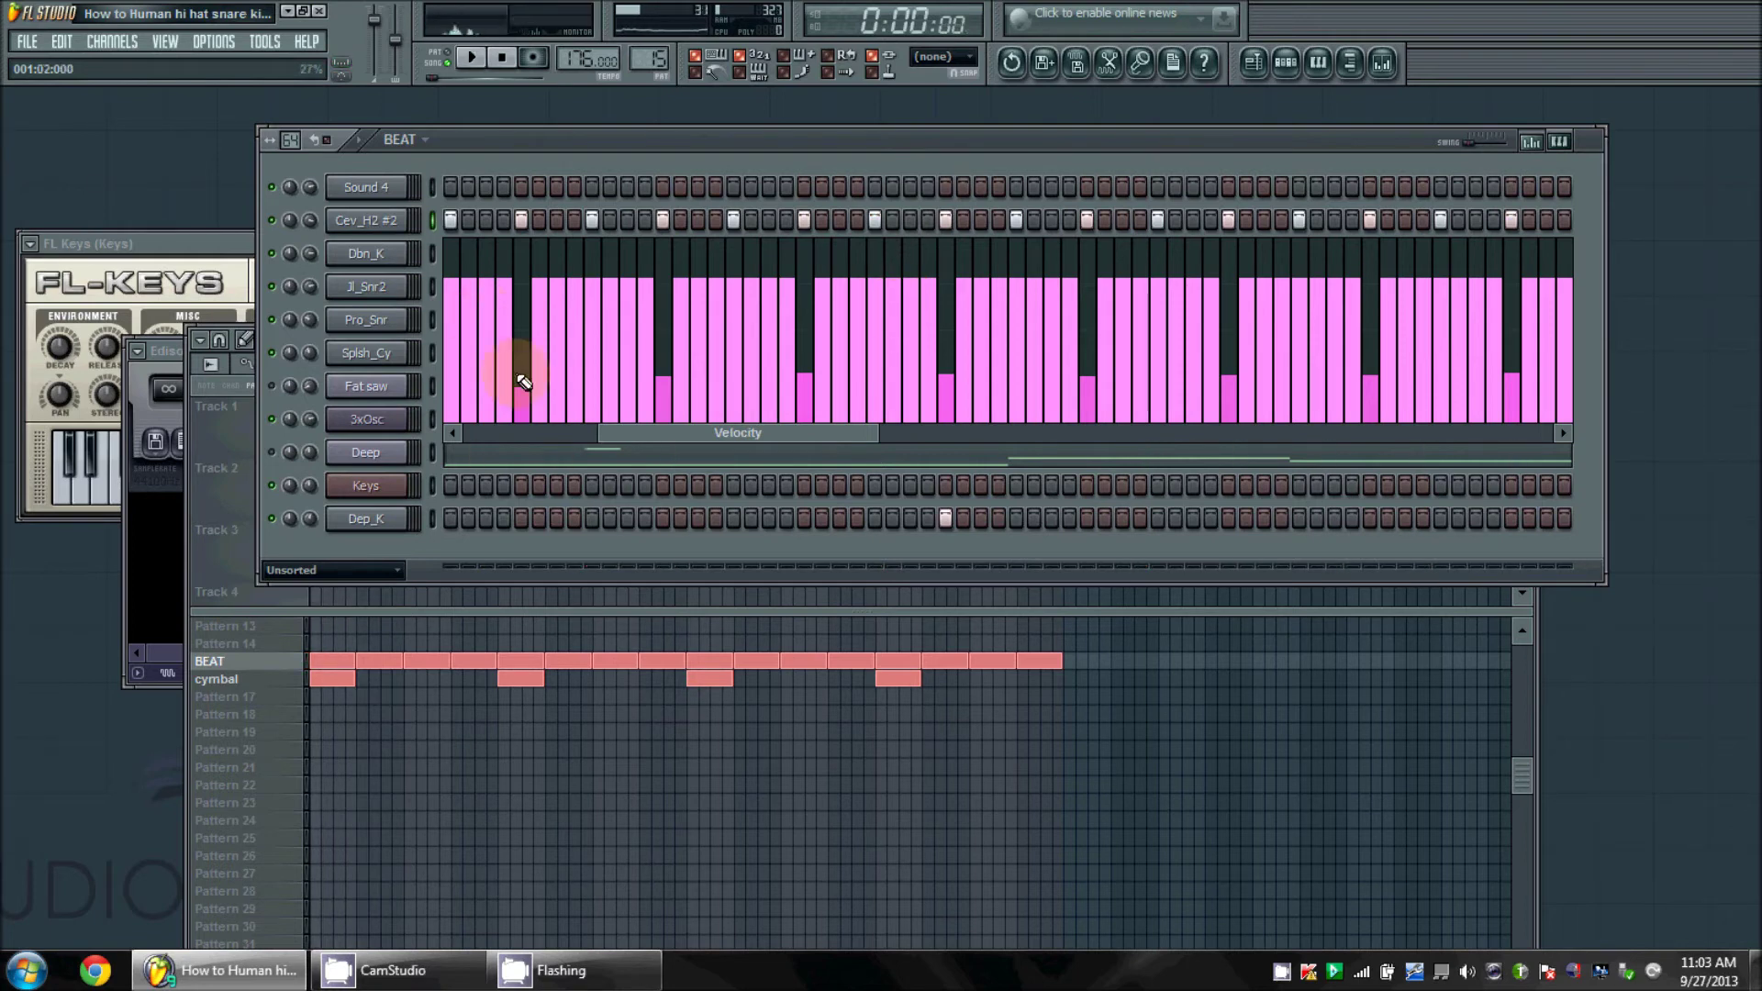
# Raise the velocity of every second Cev_H2 #2 hit to about 41% and play the beat to check it
pyautogui.moveTo(524, 381)
pyautogui.mouseDown()
pyautogui.moveTo(634, 361)
pyautogui.moveTo(1524, 355)
pyautogui.mouseUp()
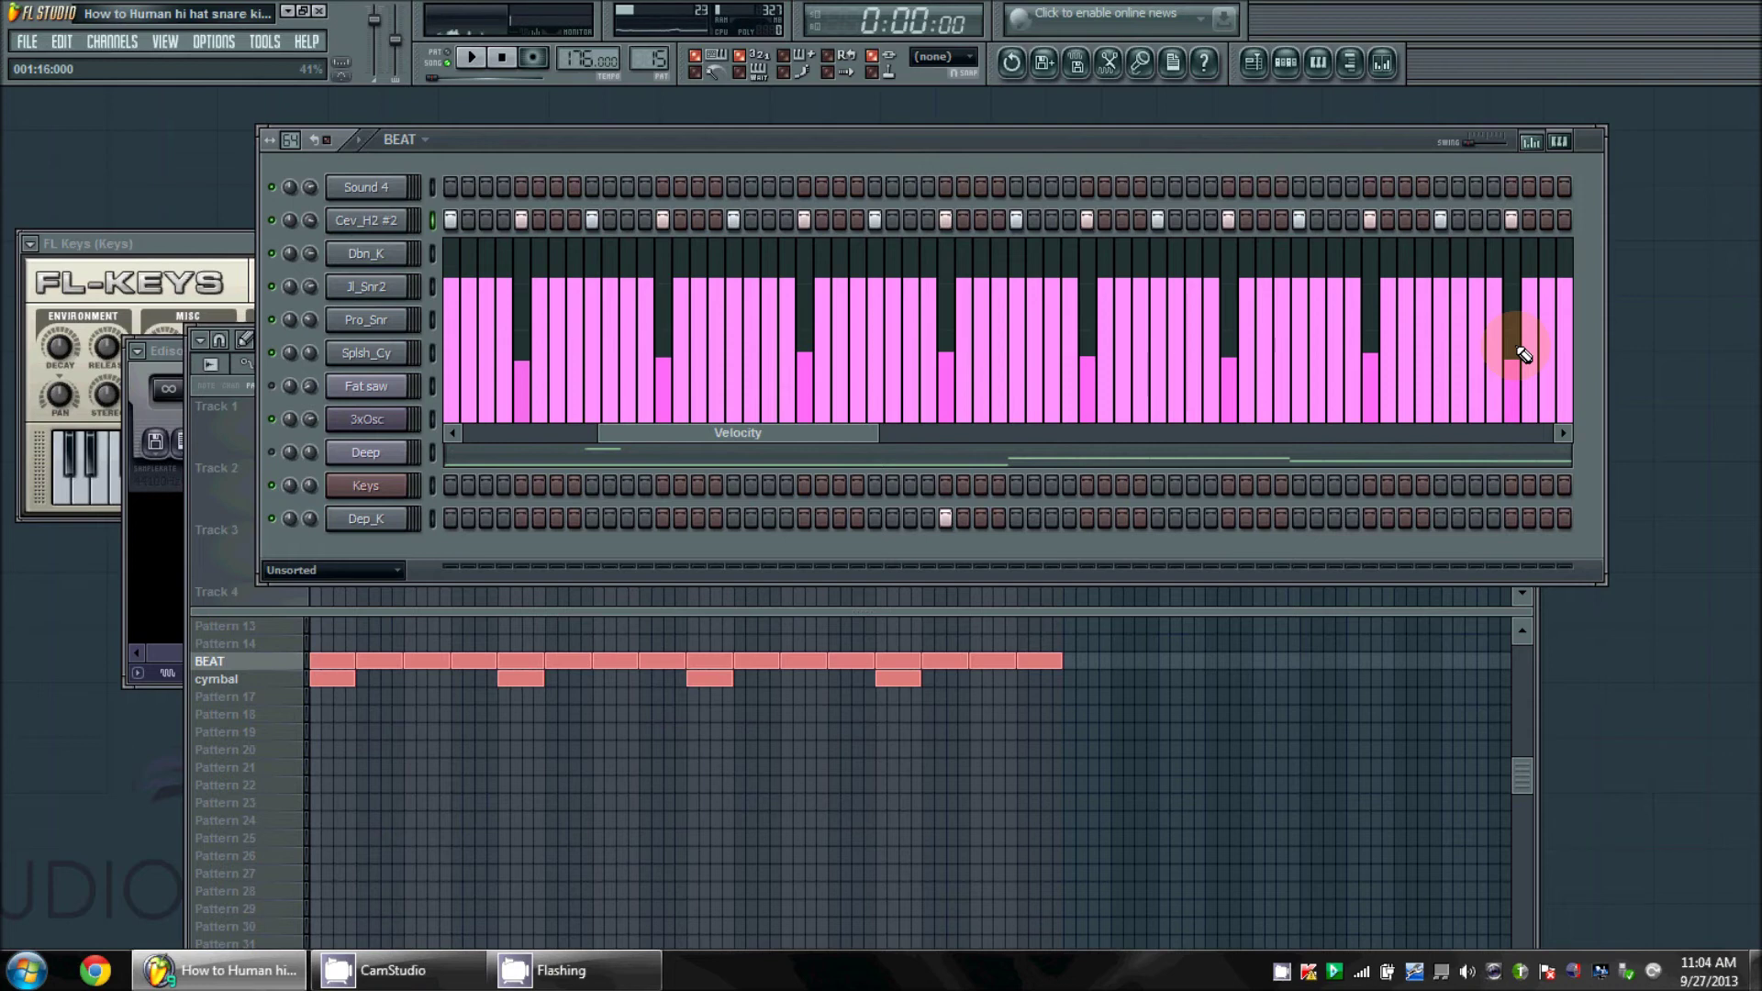
pyautogui.press('space')
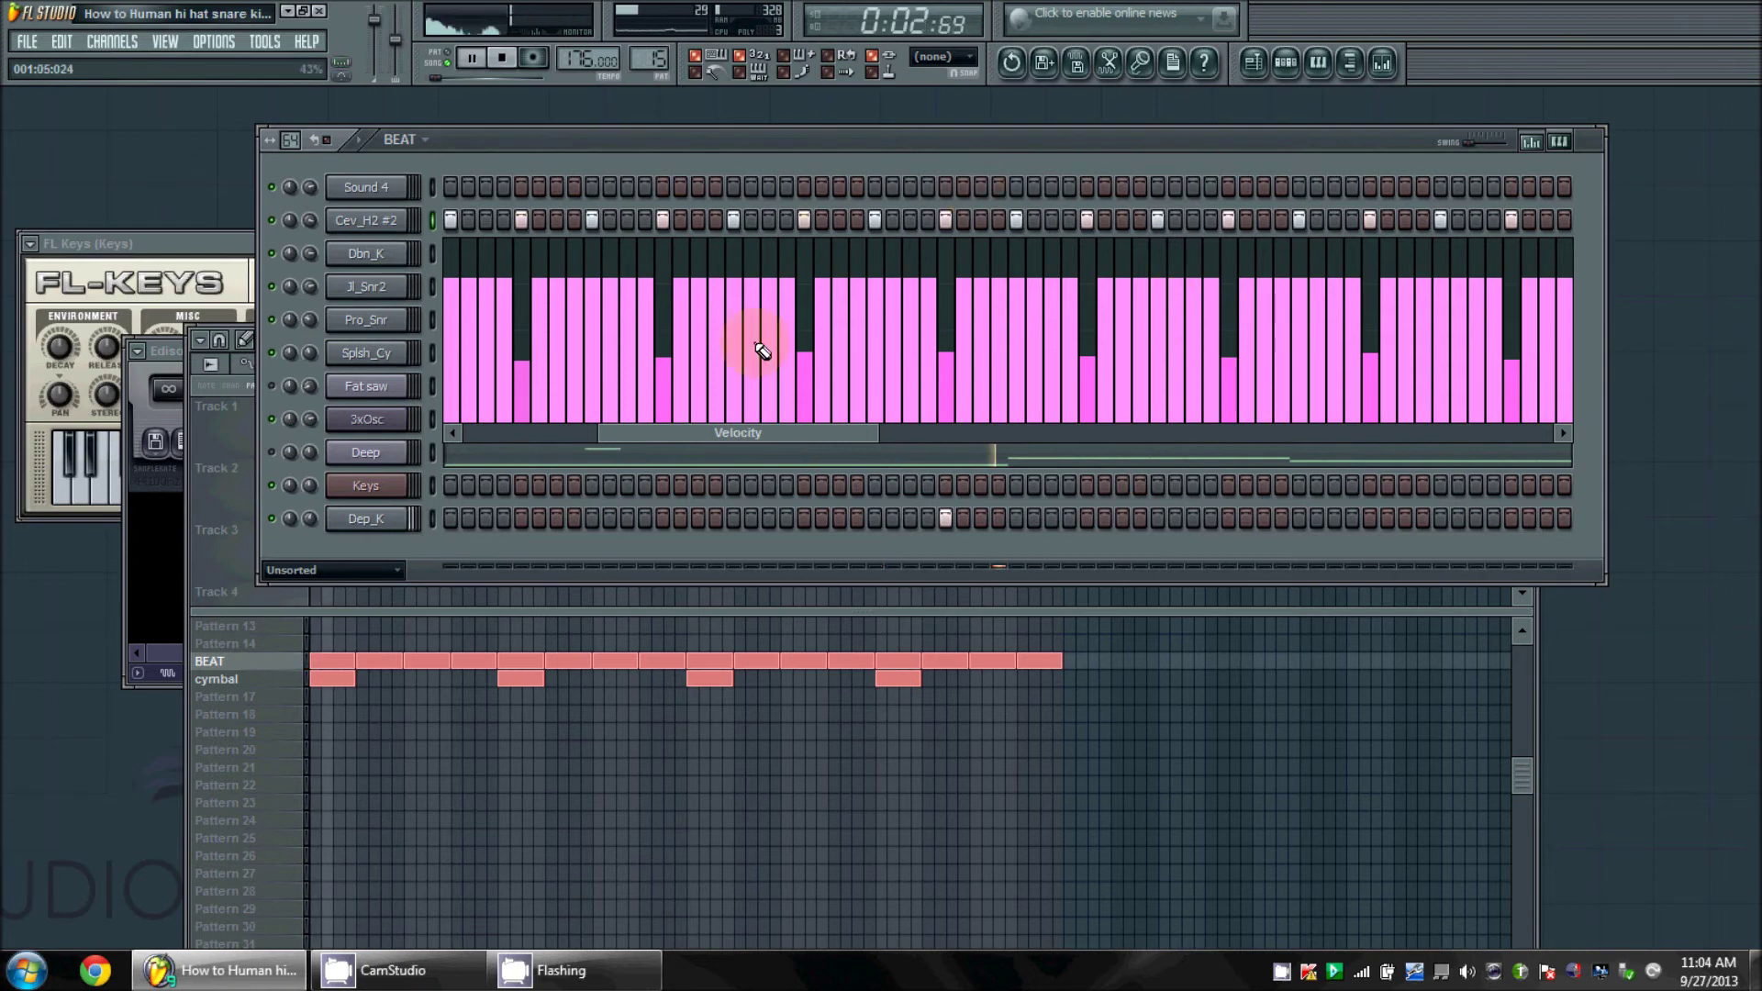
pyautogui.press('space')
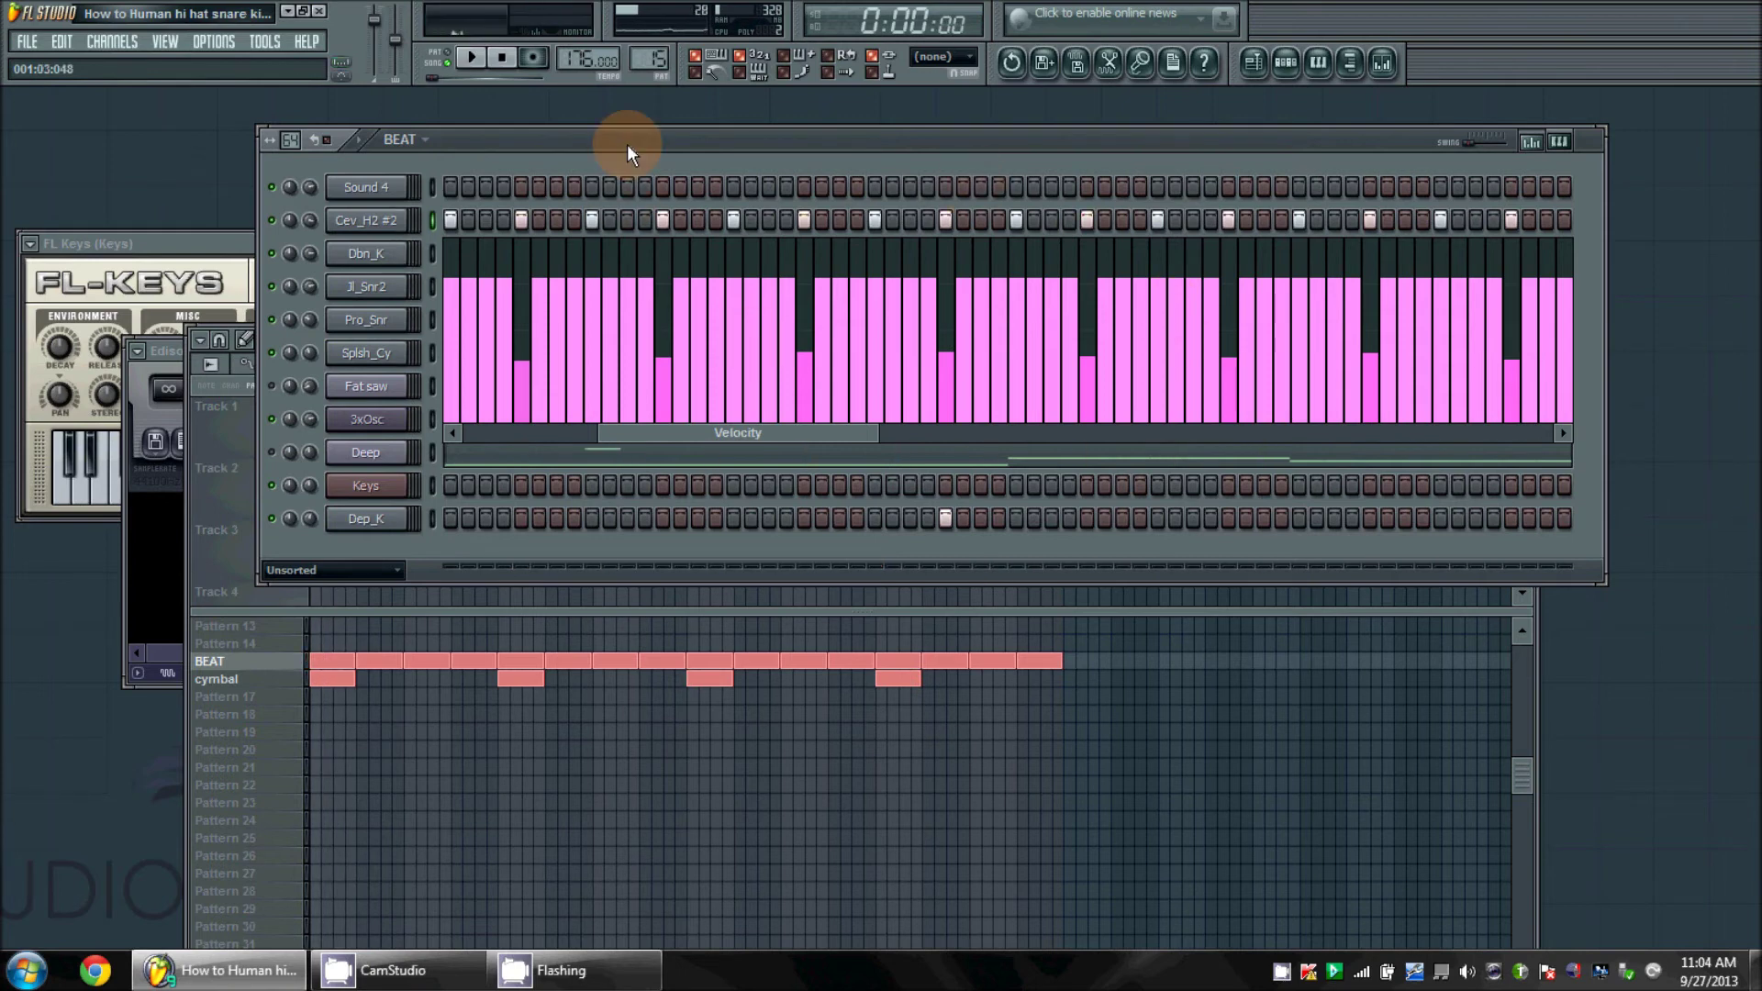
pyautogui.click(1537, 145)
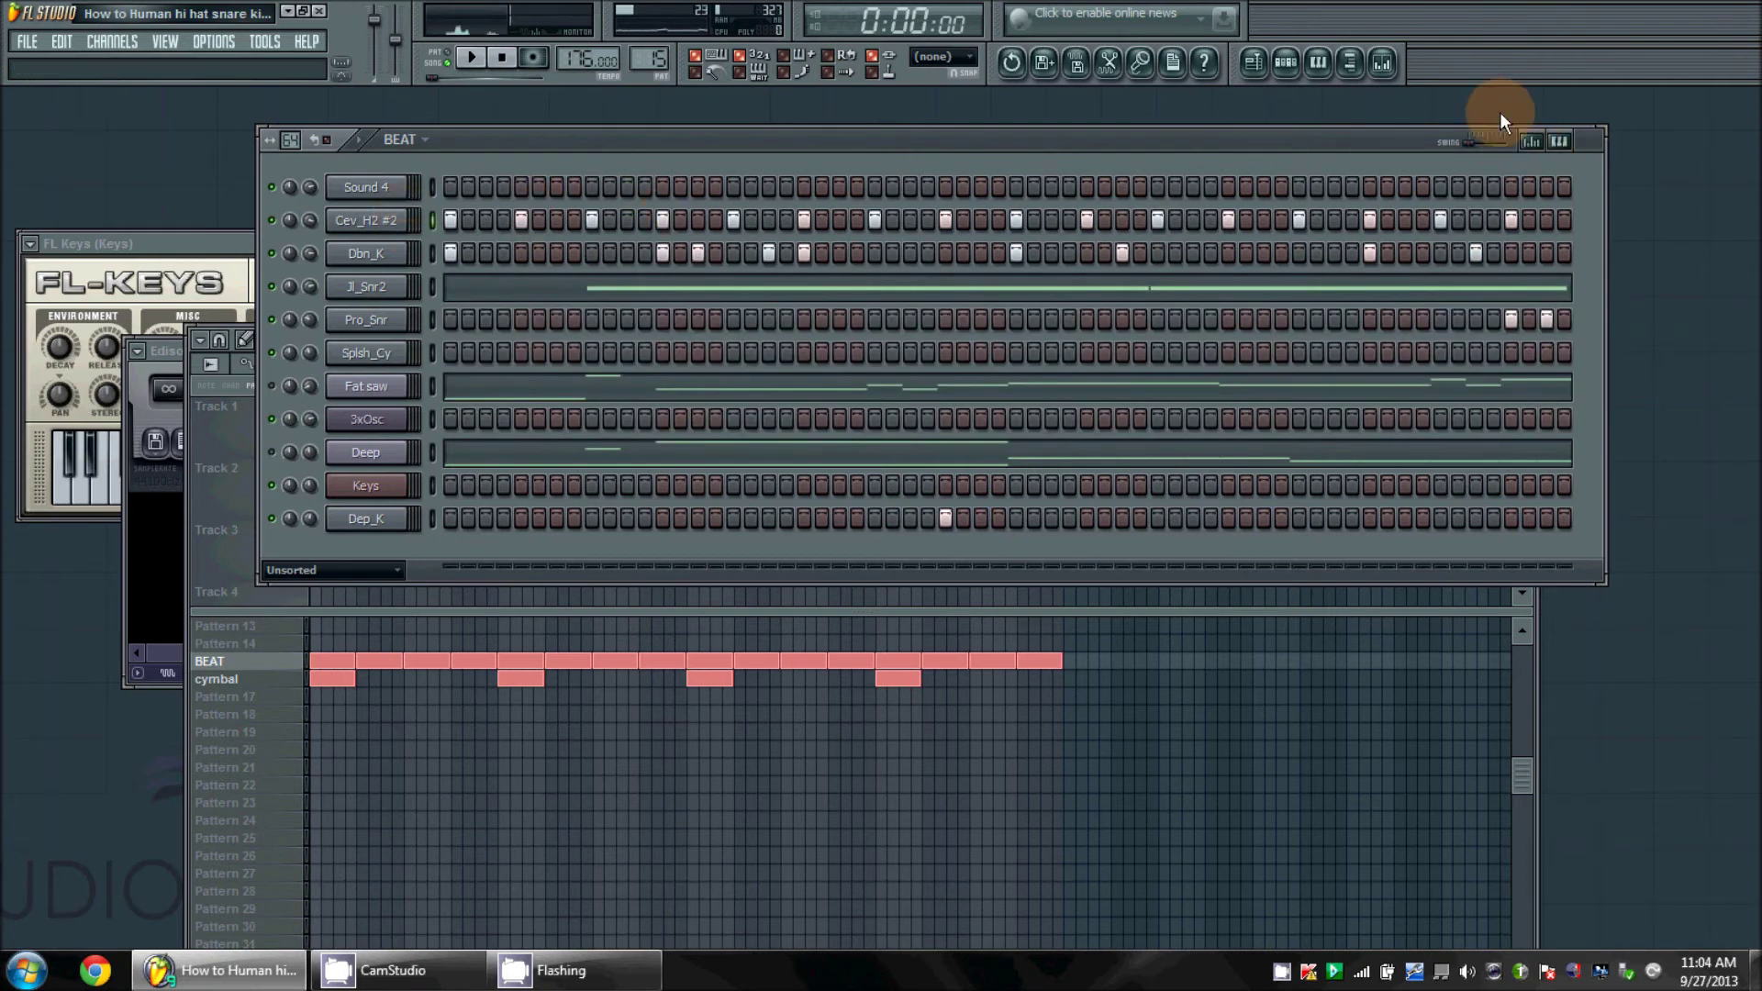
# Open the Cev_H2 #2 channel's special functions settings and play the beat to judge the hi-hat timing
pyautogui.click(366, 220)
pyautogui.click(719, 236)
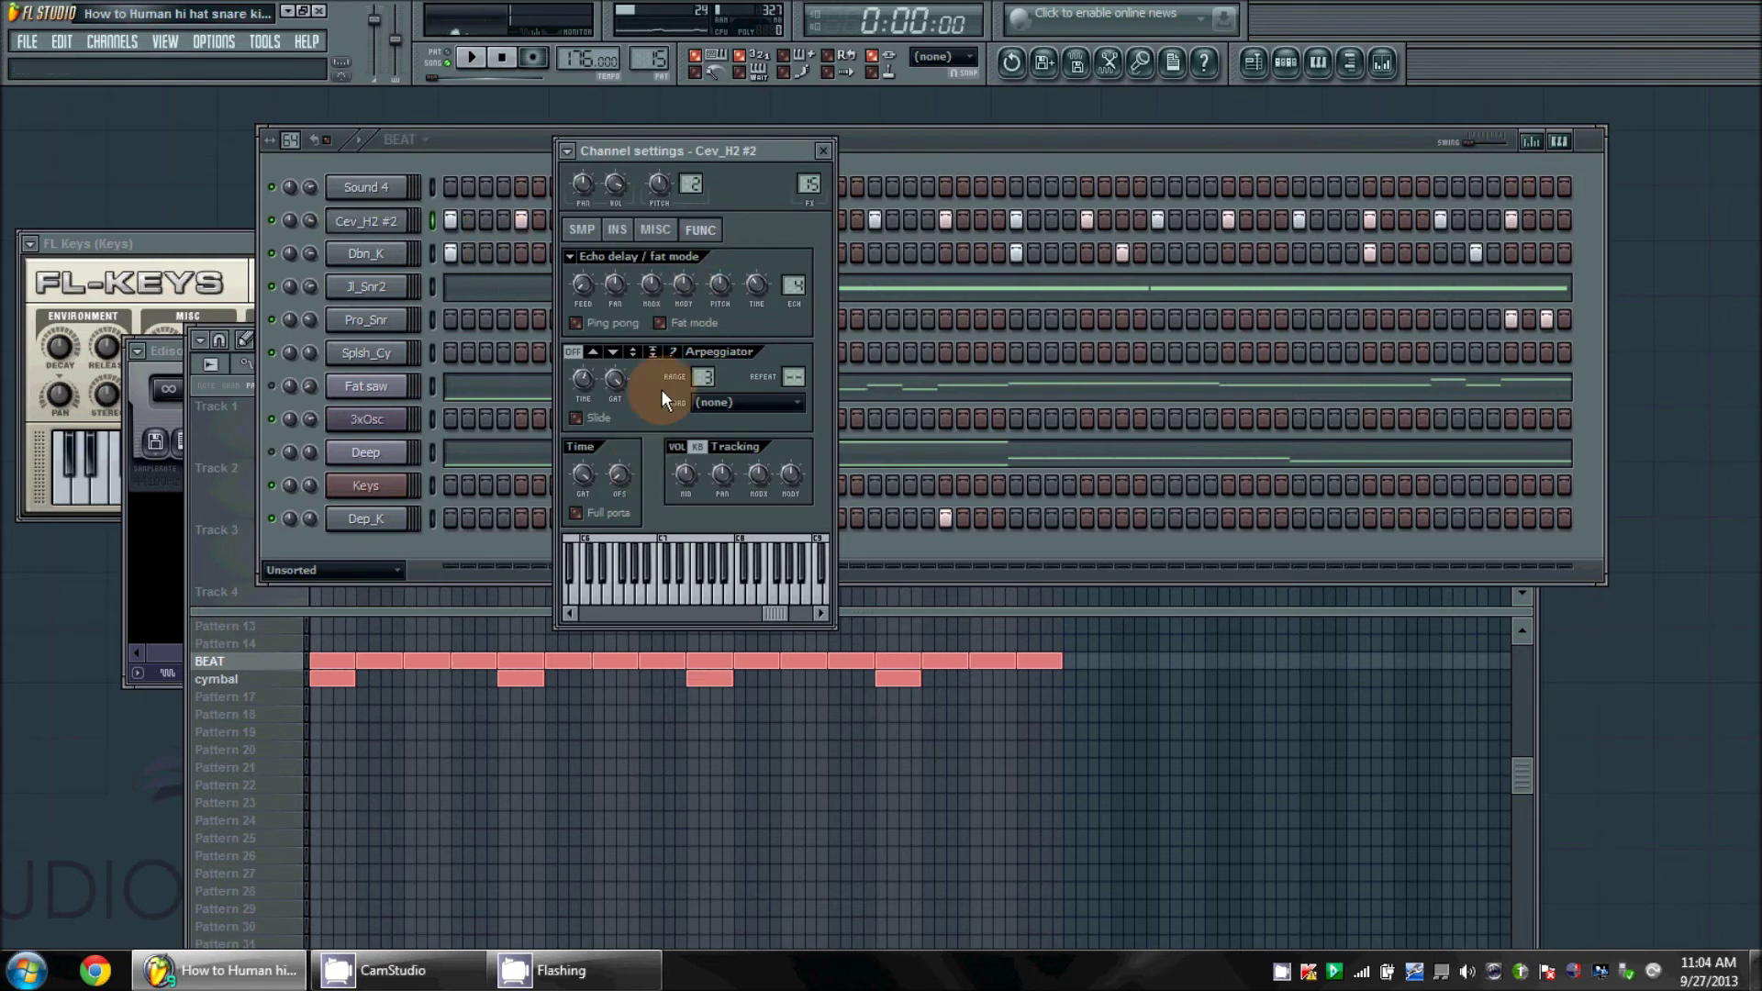
pyautogui.click(385, 219)
pyautogui.click(385, 219)
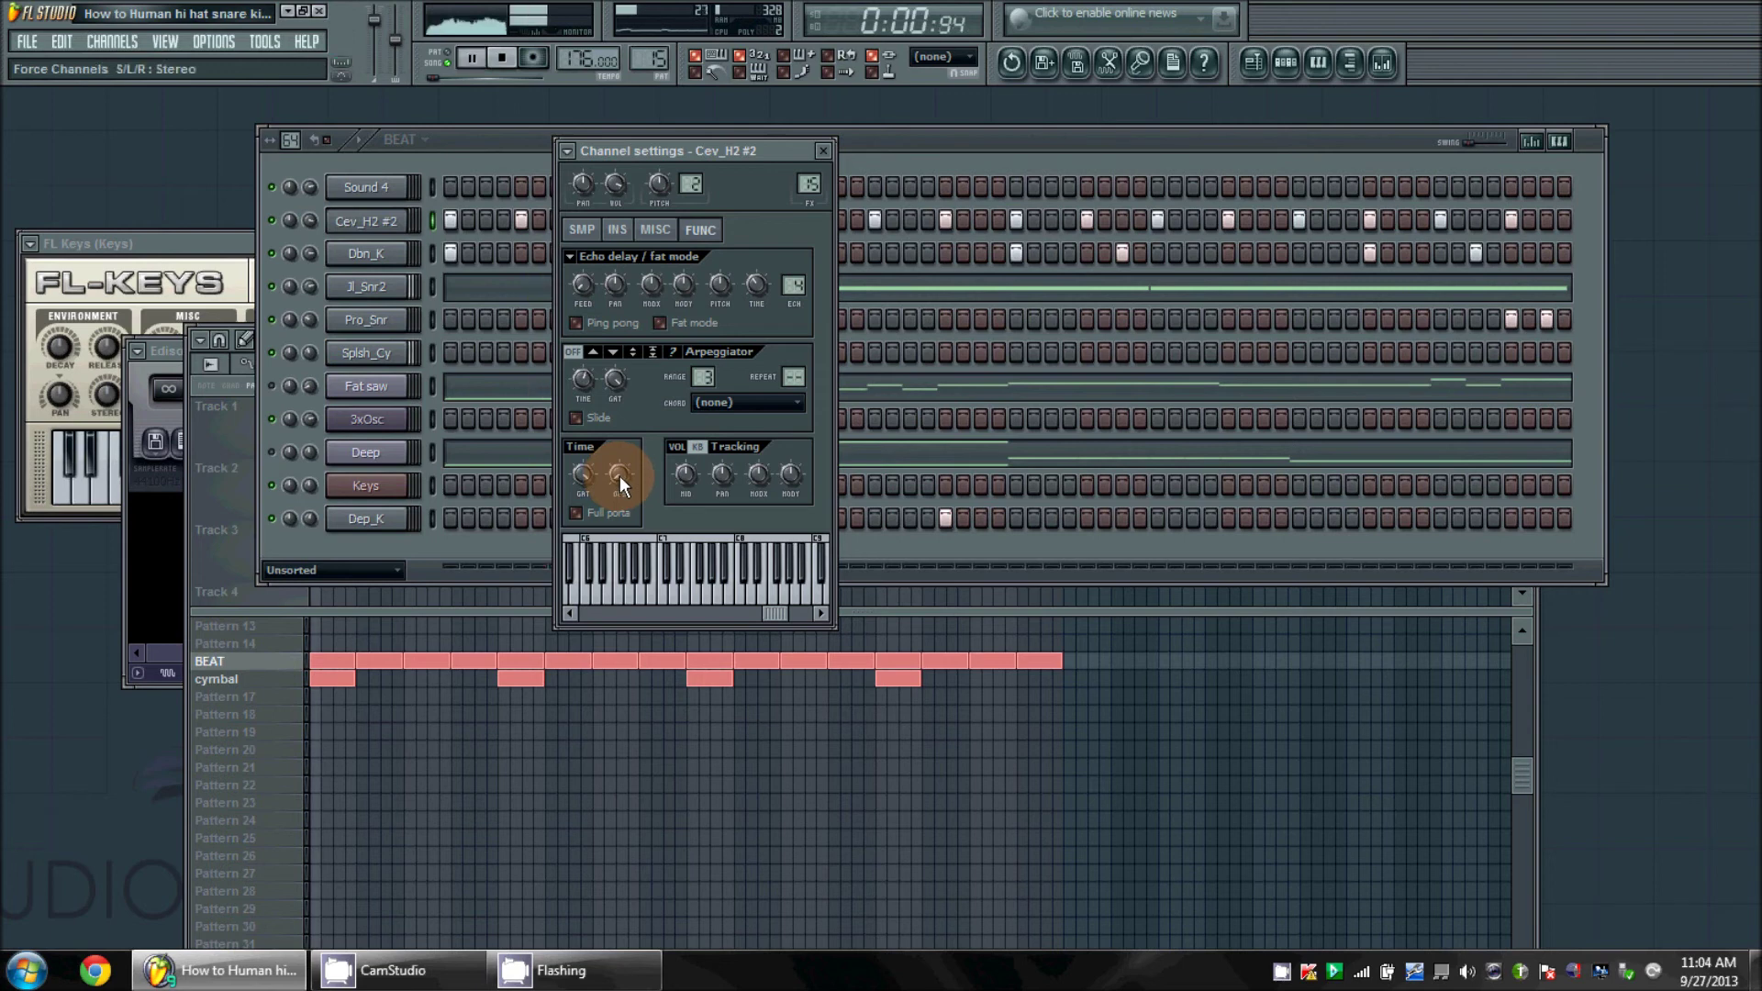
pyautogui.press('space')
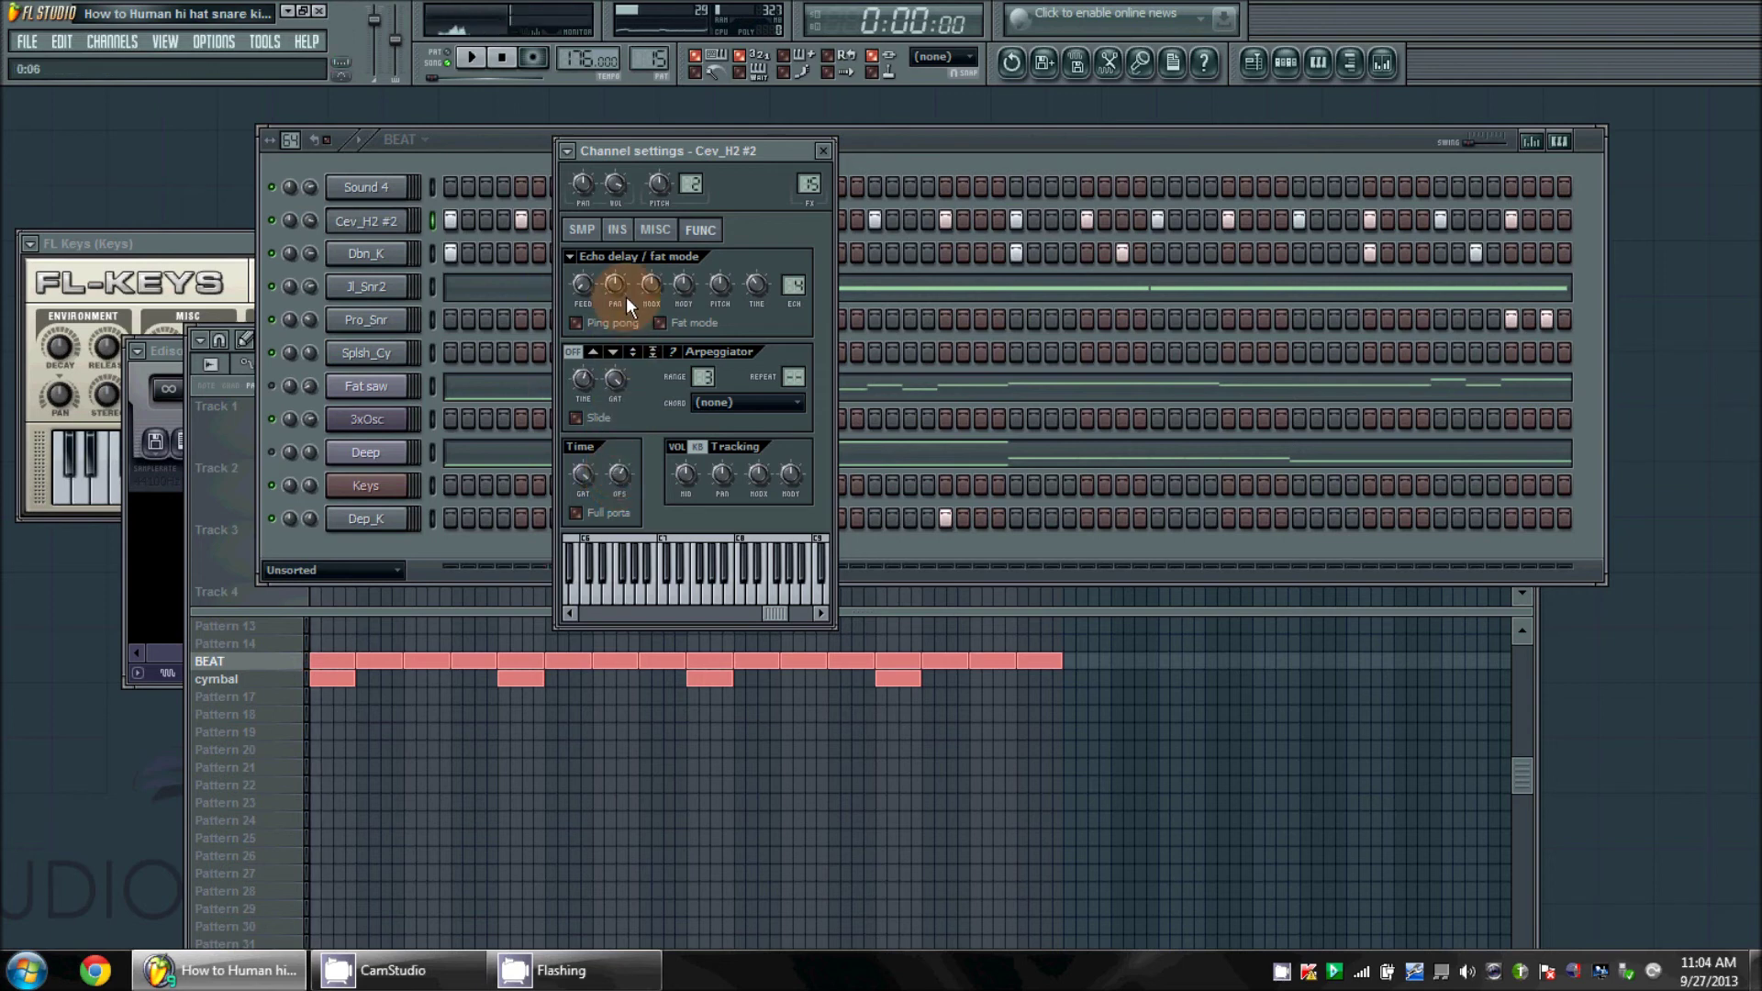
pyautogui.press('space')
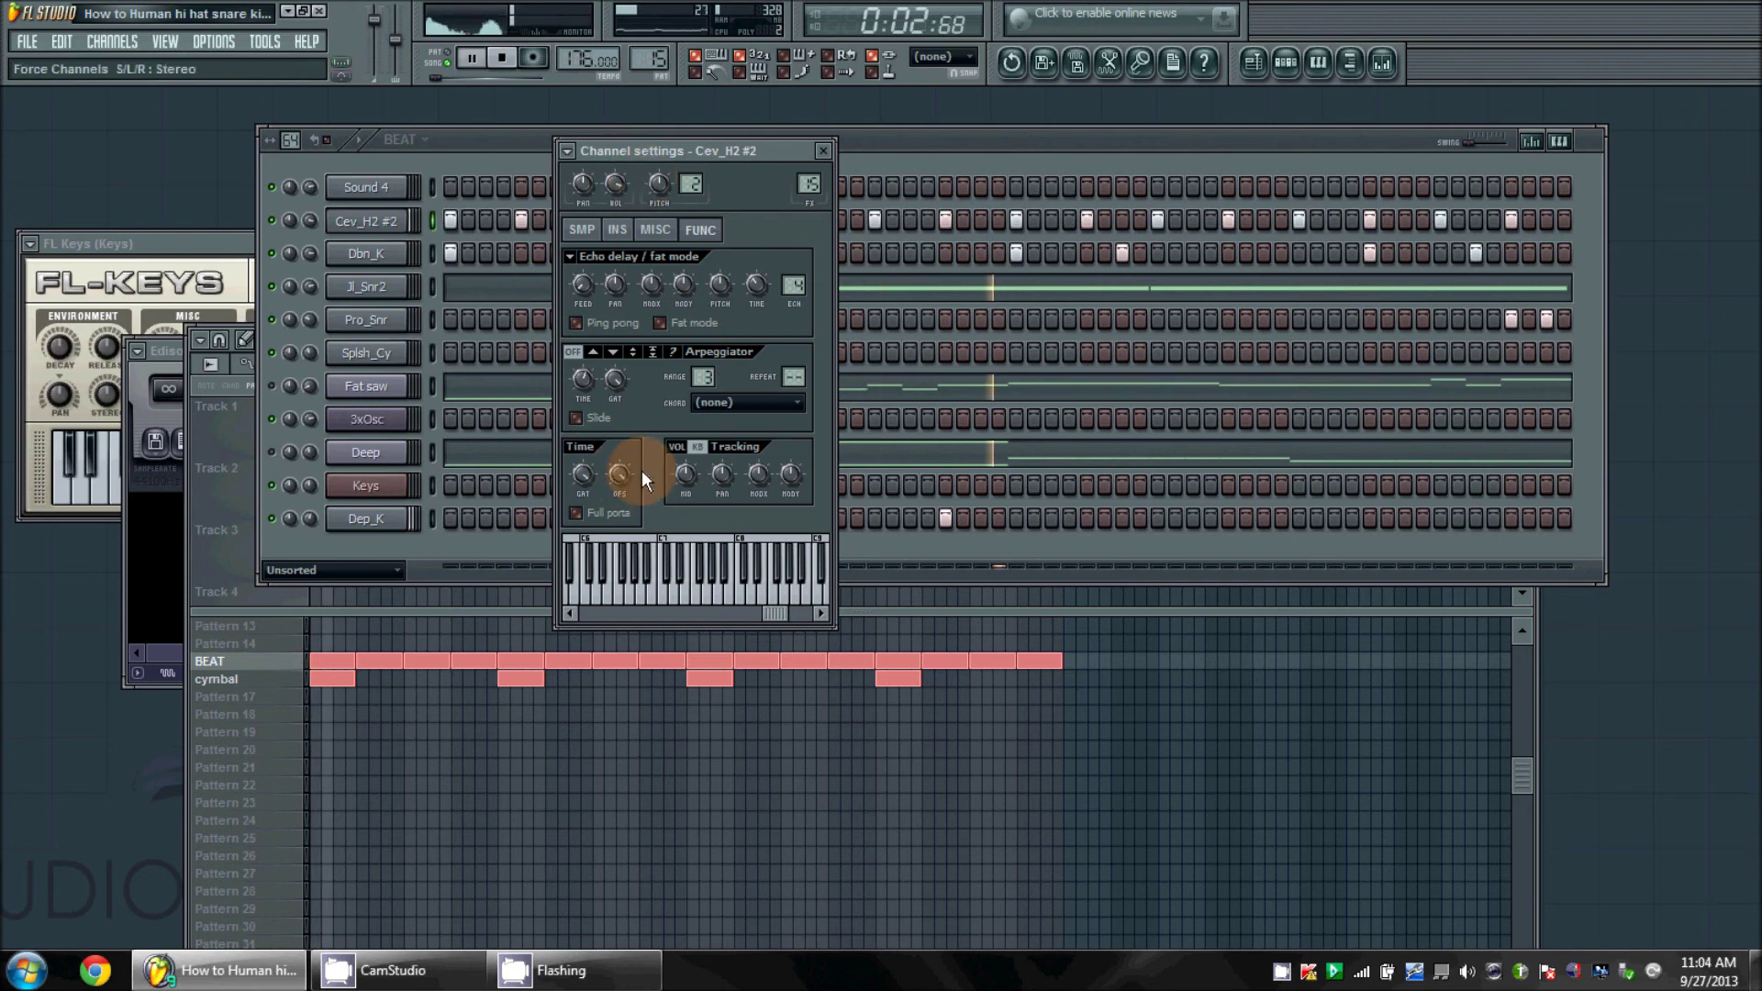
pyautogui.press('space')
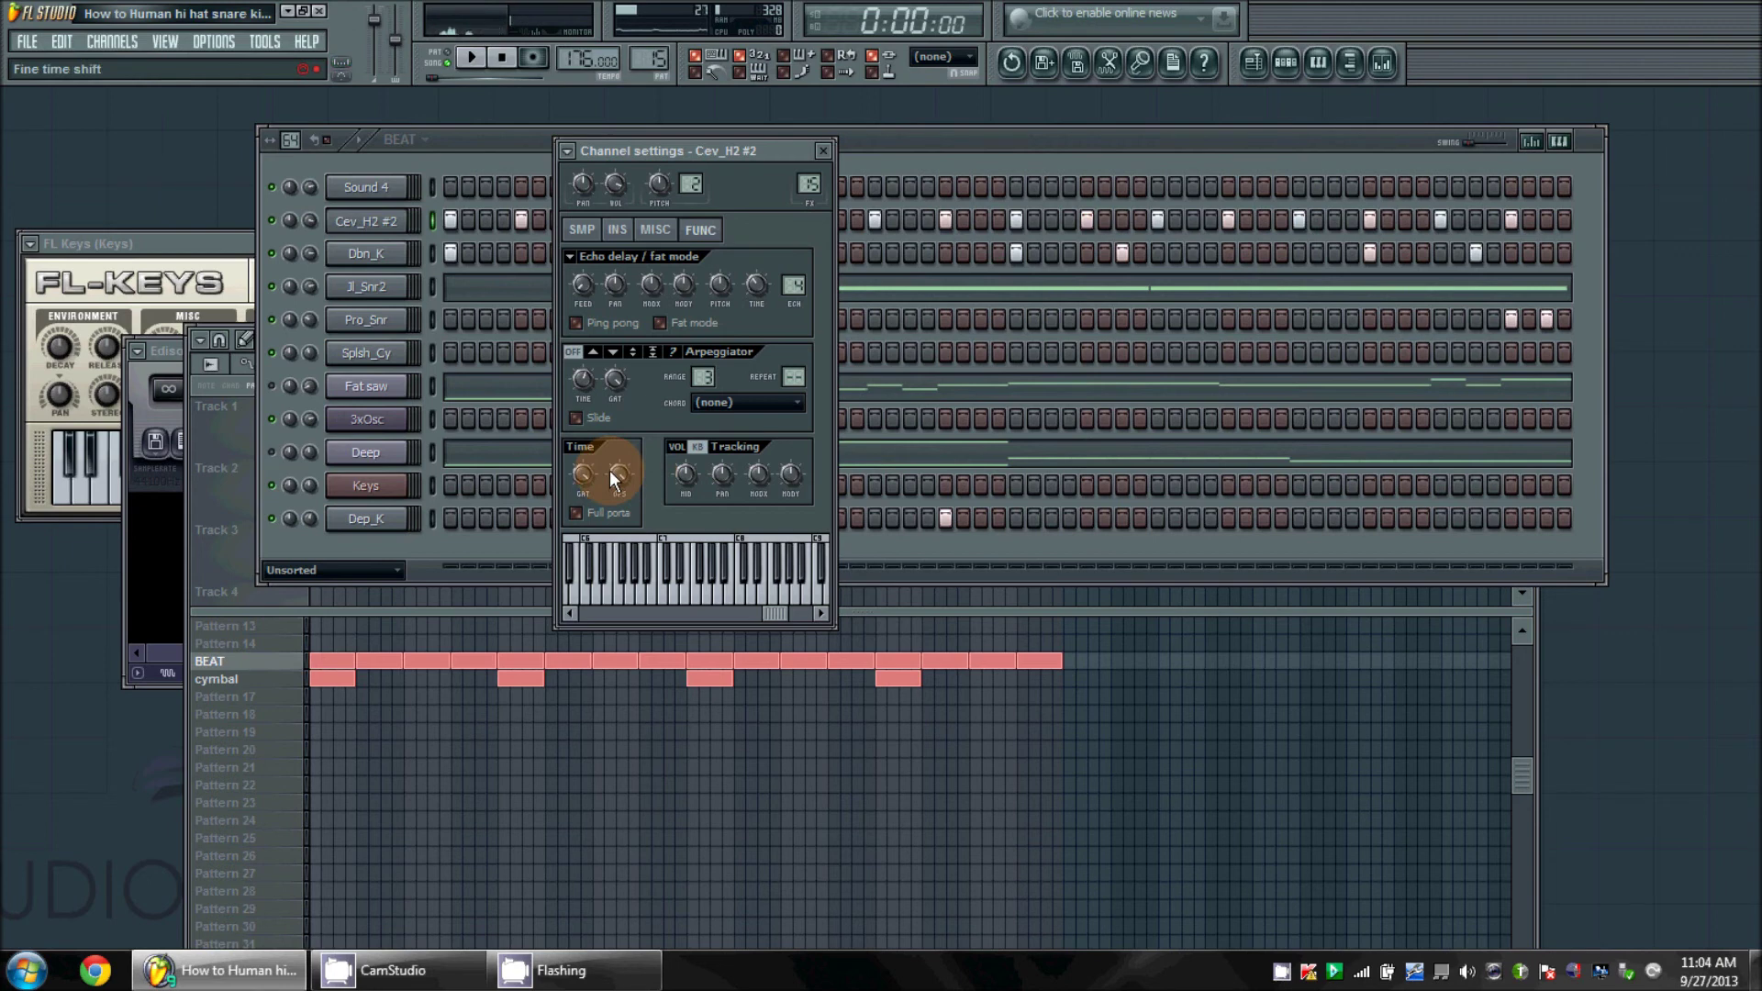
# Adjust the Cev_H2 #2 channel's fine time shift to about 0:06, auditioning the beat between changes, and close its settings
pyautogui.moveTo(613, 477); pyautogui.dragTo(622, 521)
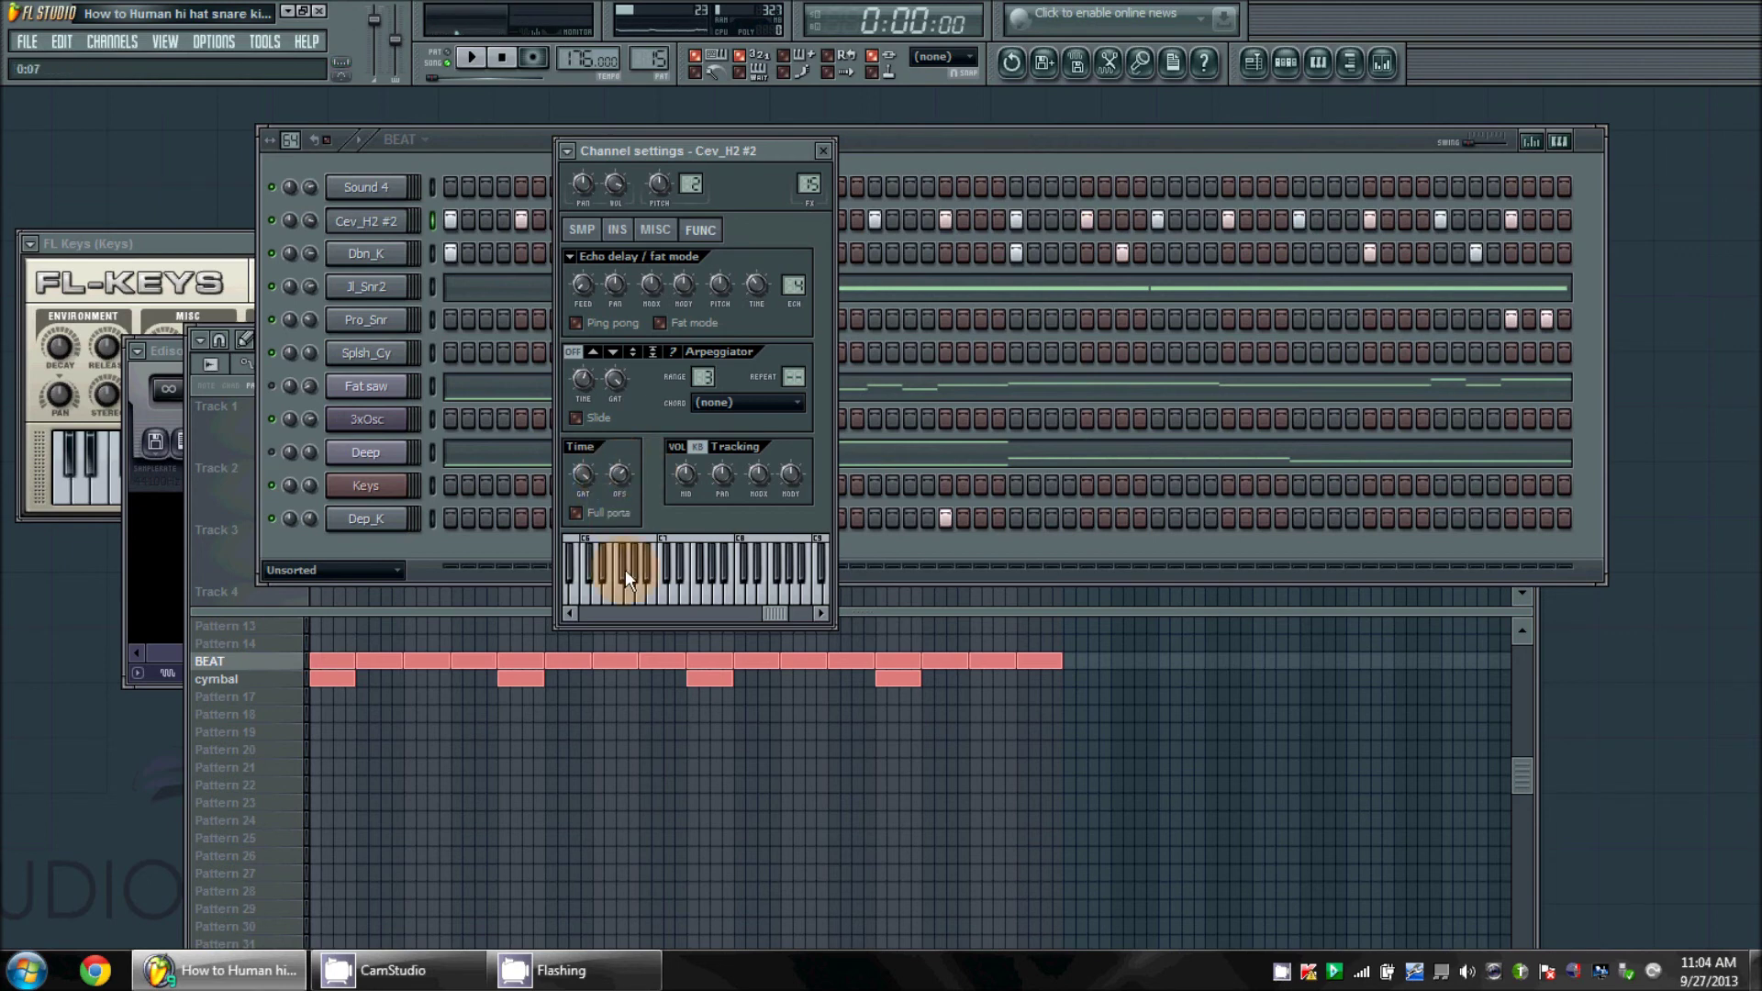
pyautogui.press('space')
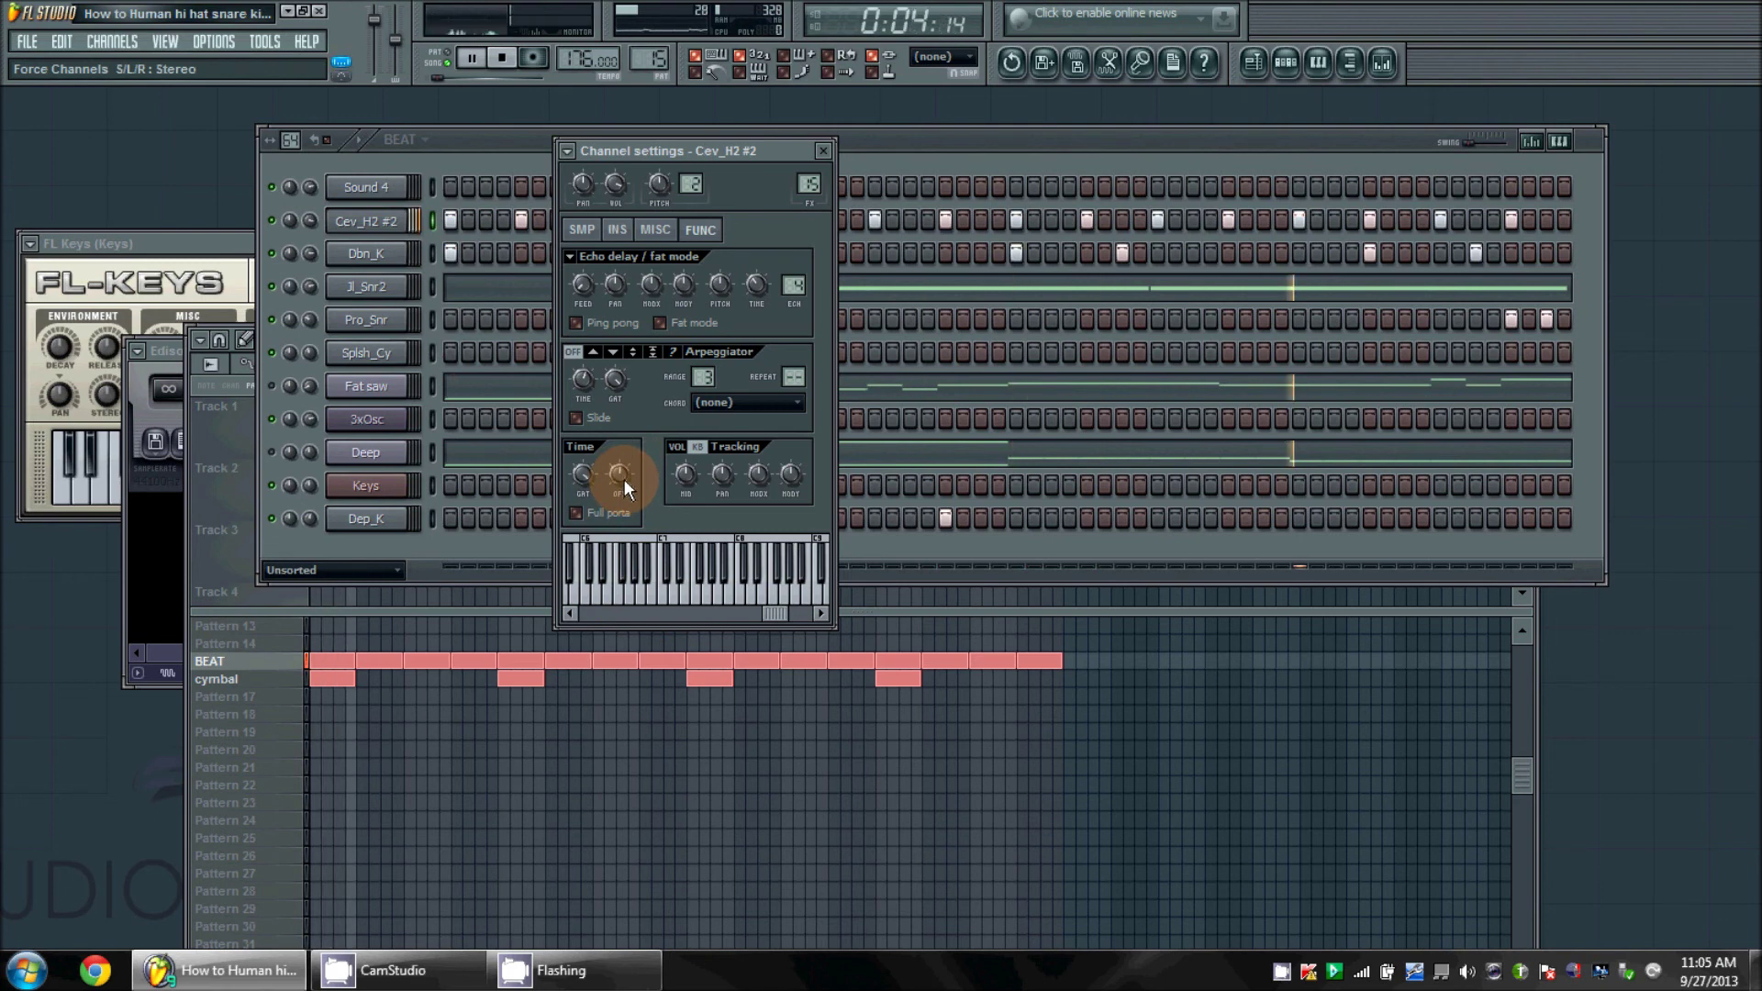
pyautogui.press('space')
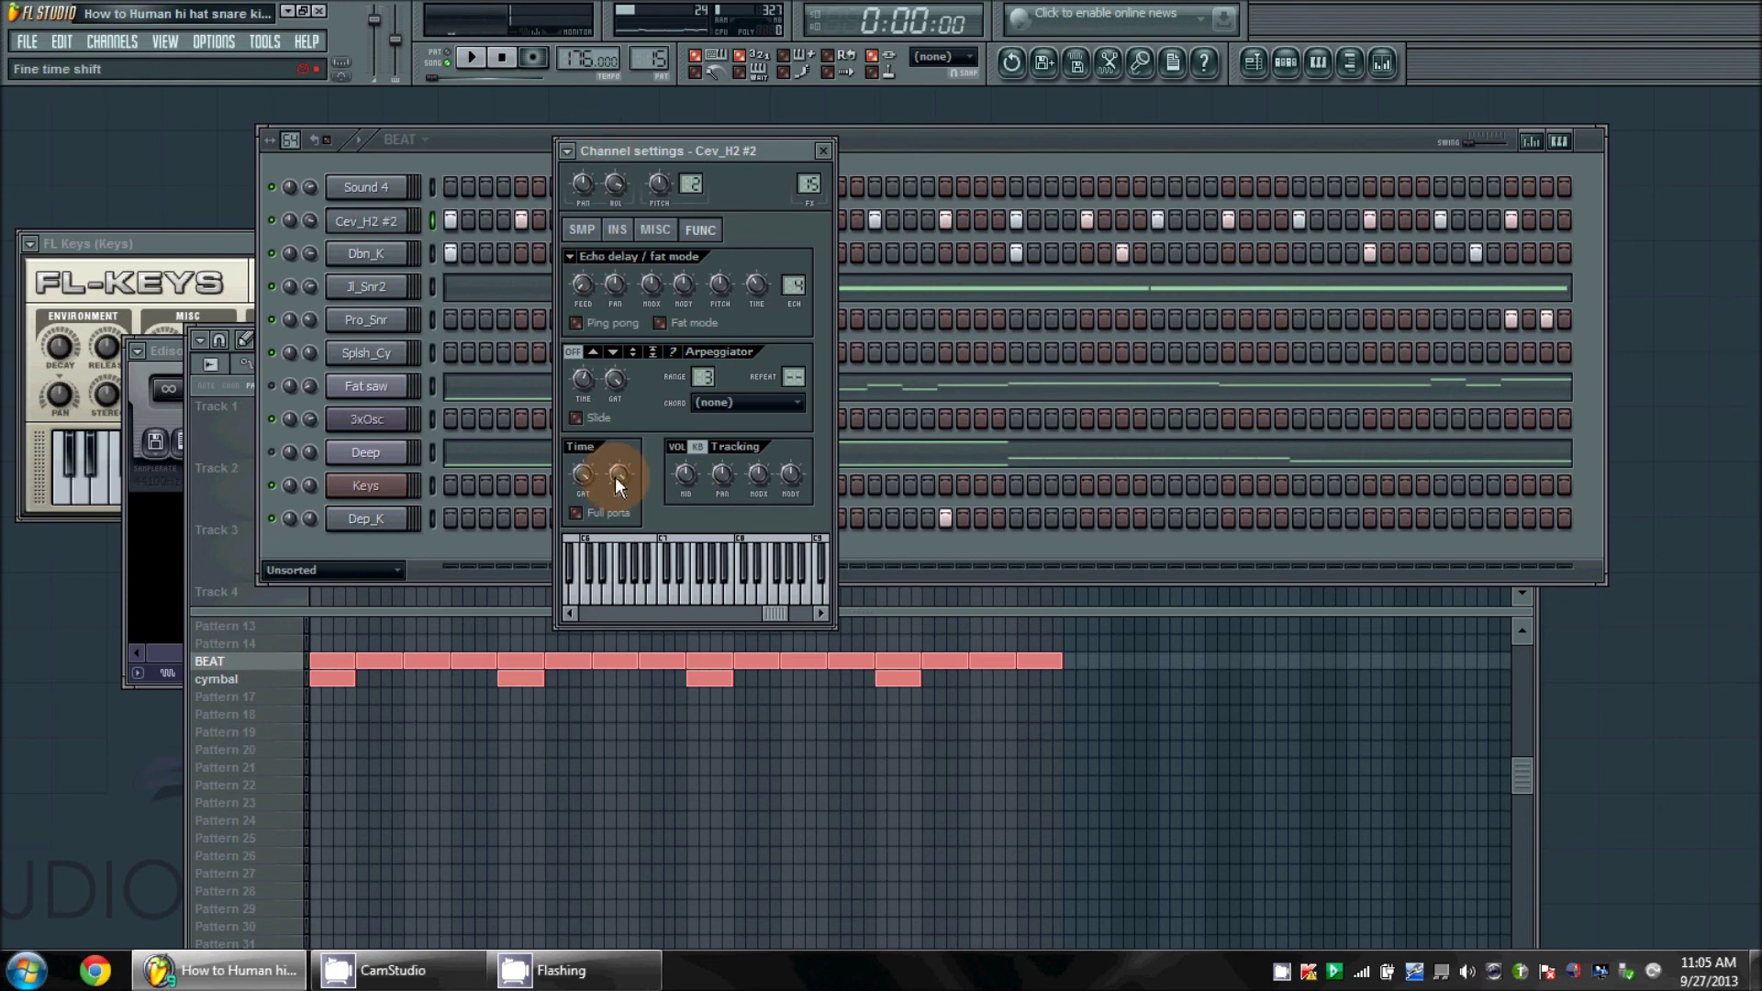
pyautogui.press('space')
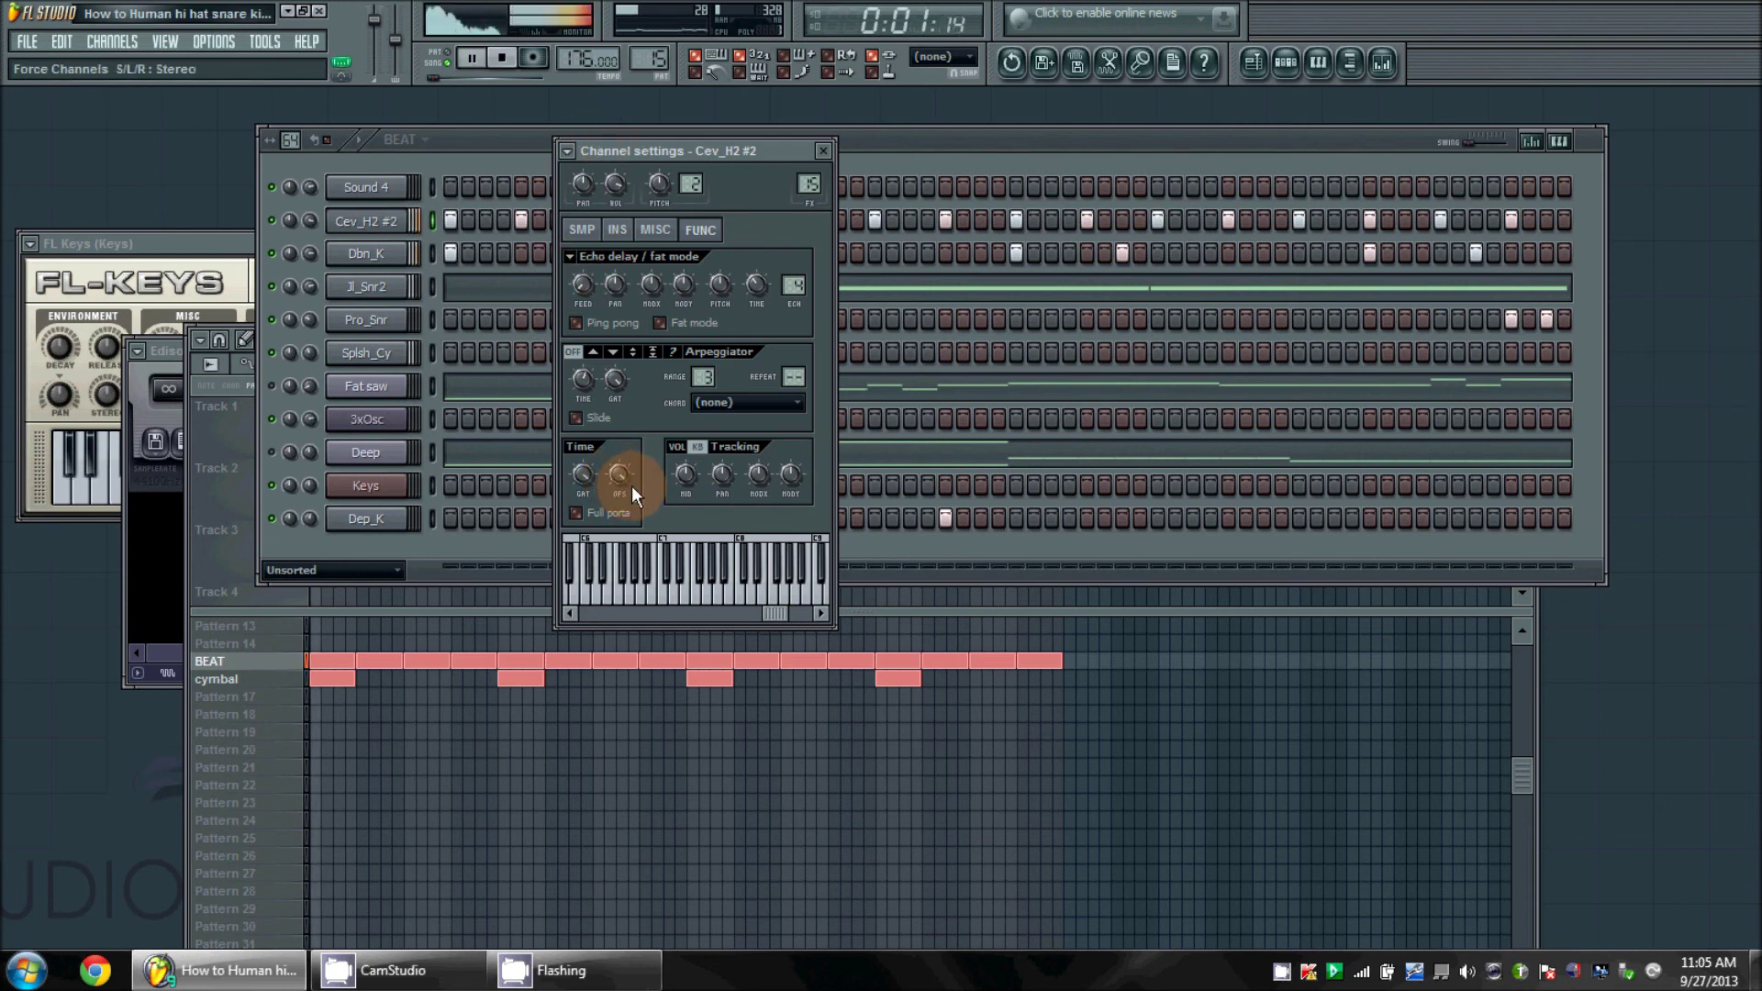
pyautogui.press('space')
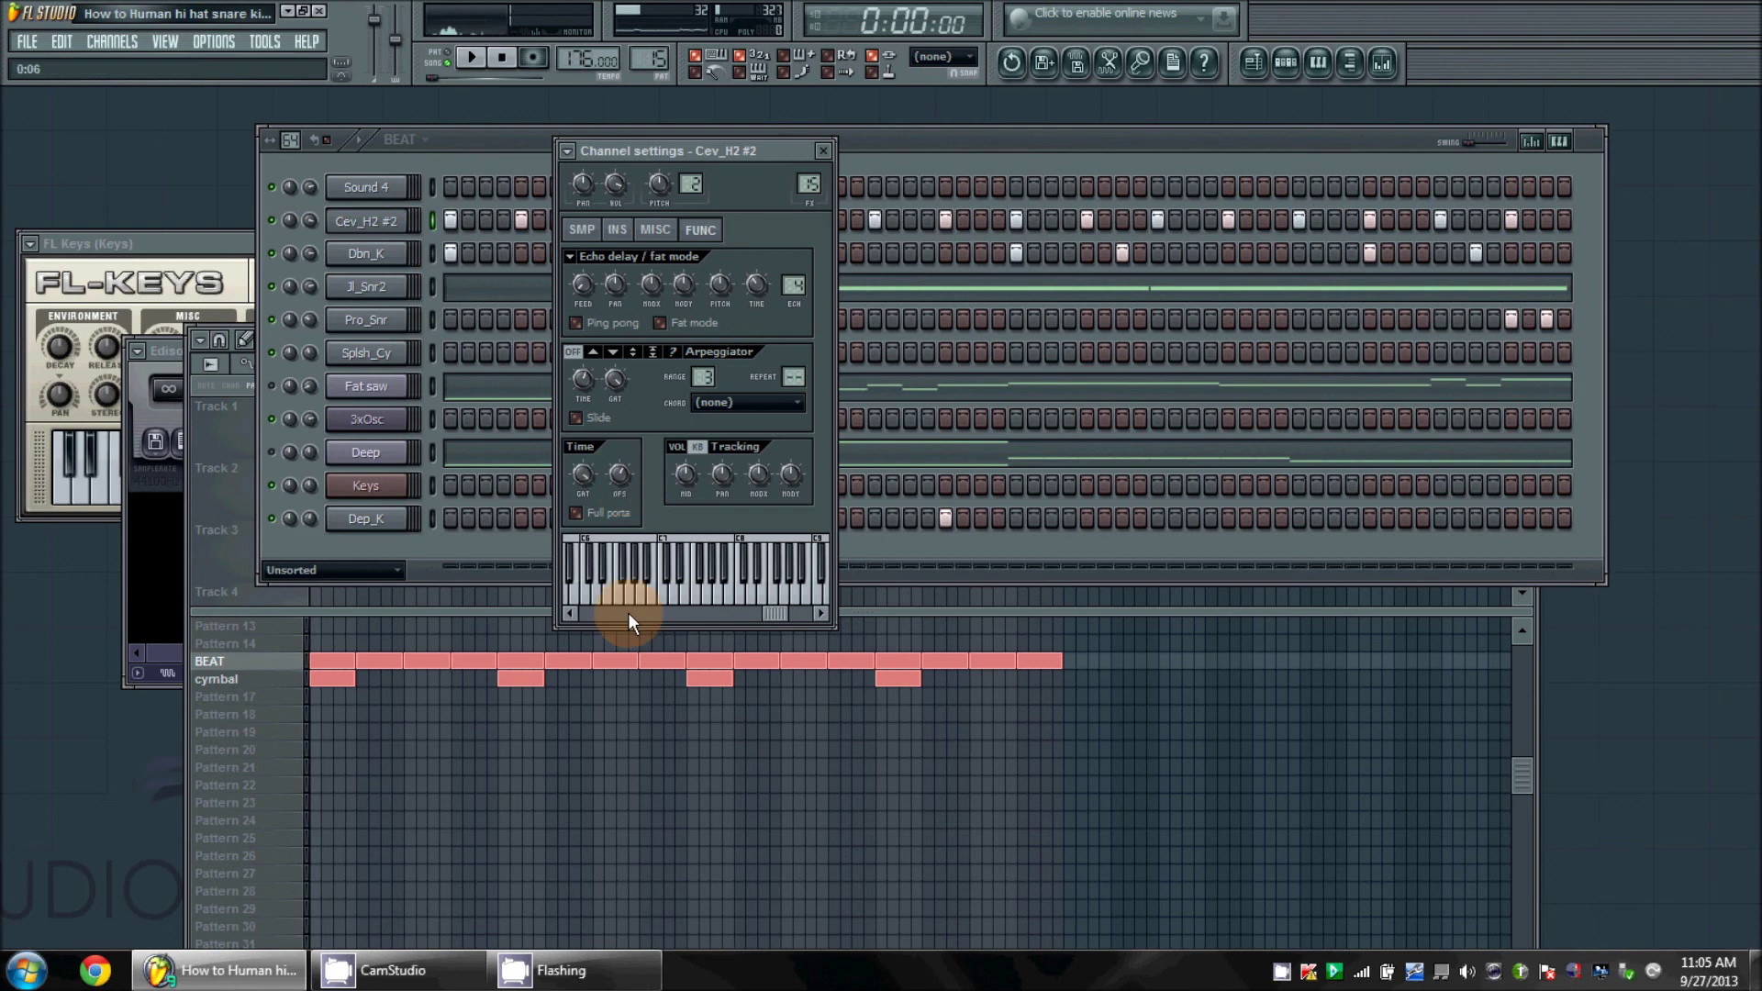
pyautogui.click(621, 477)
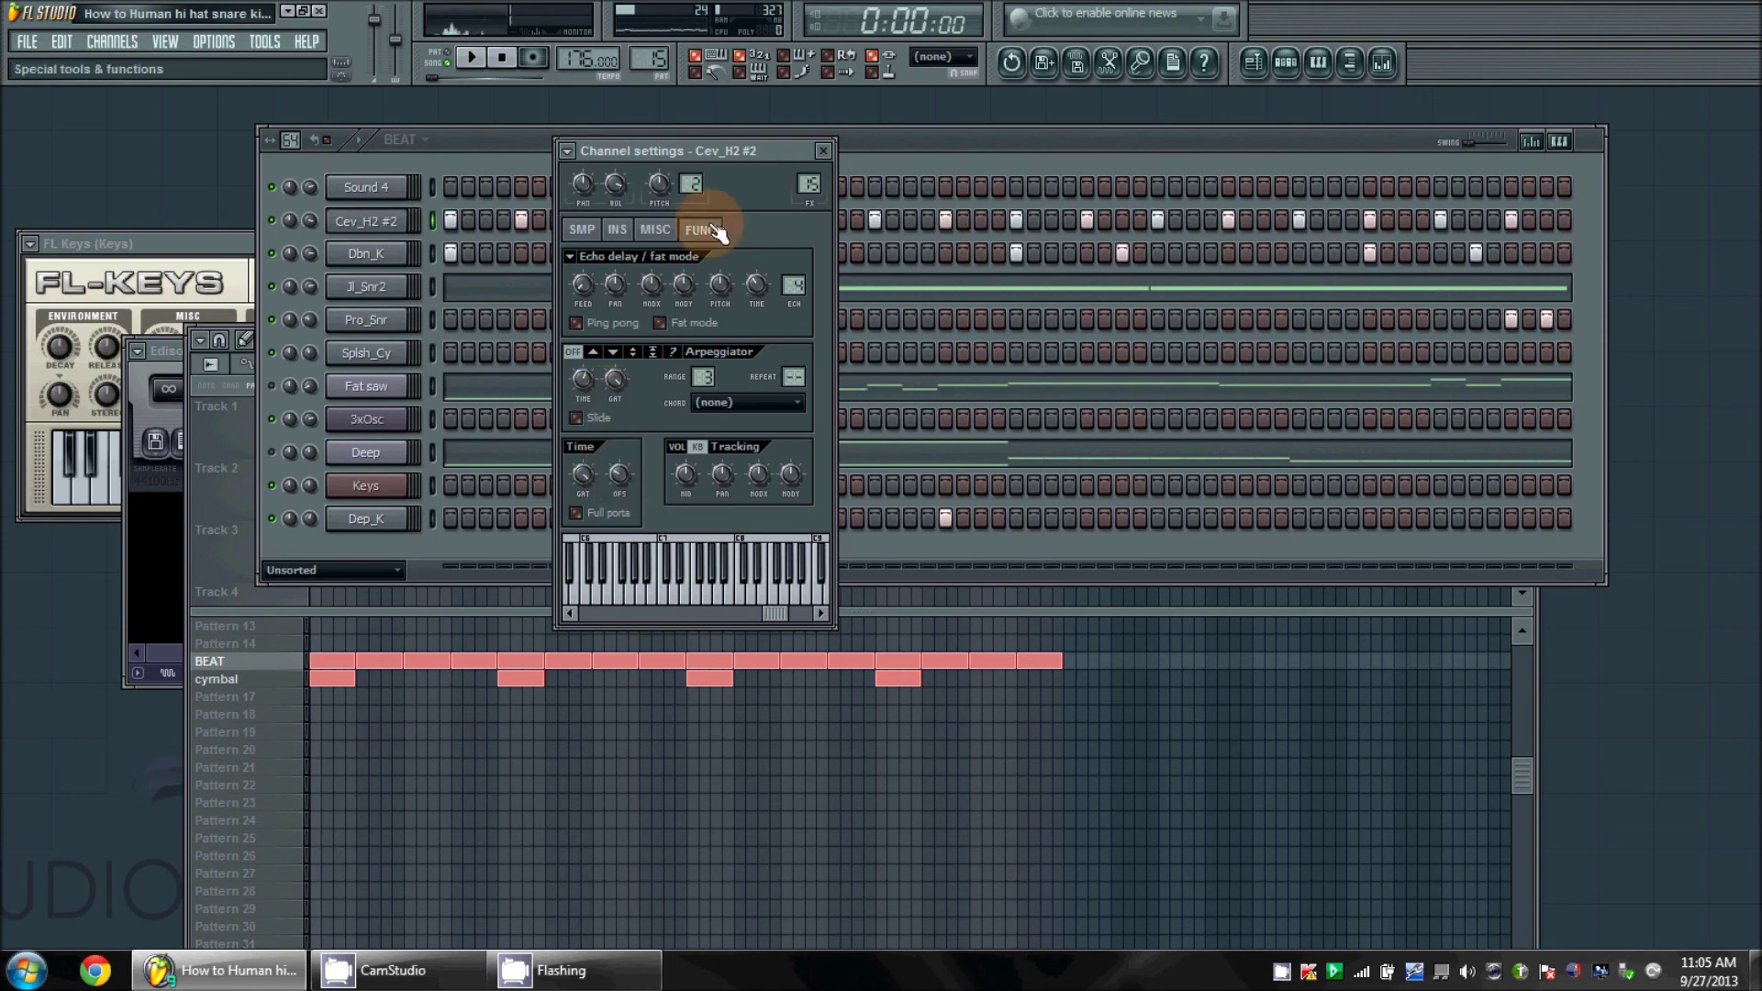
pyautogui.press('space')
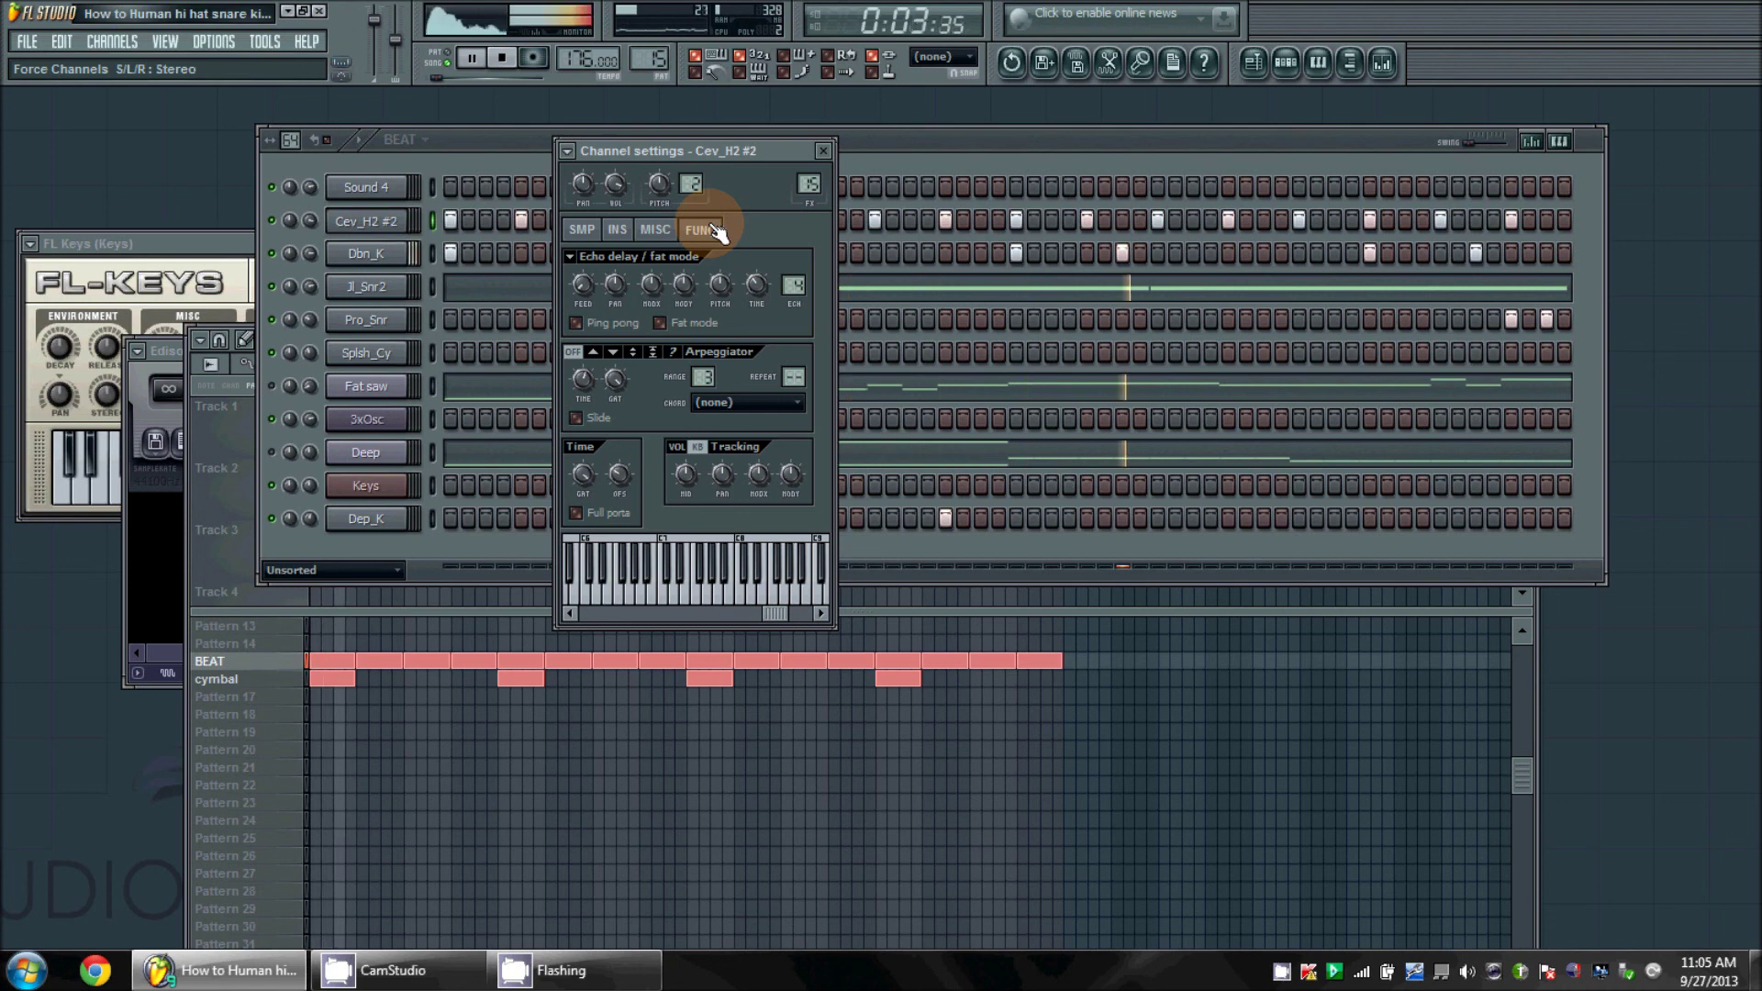
pyautogui.press('space')
pyautogui.click(825, 153)
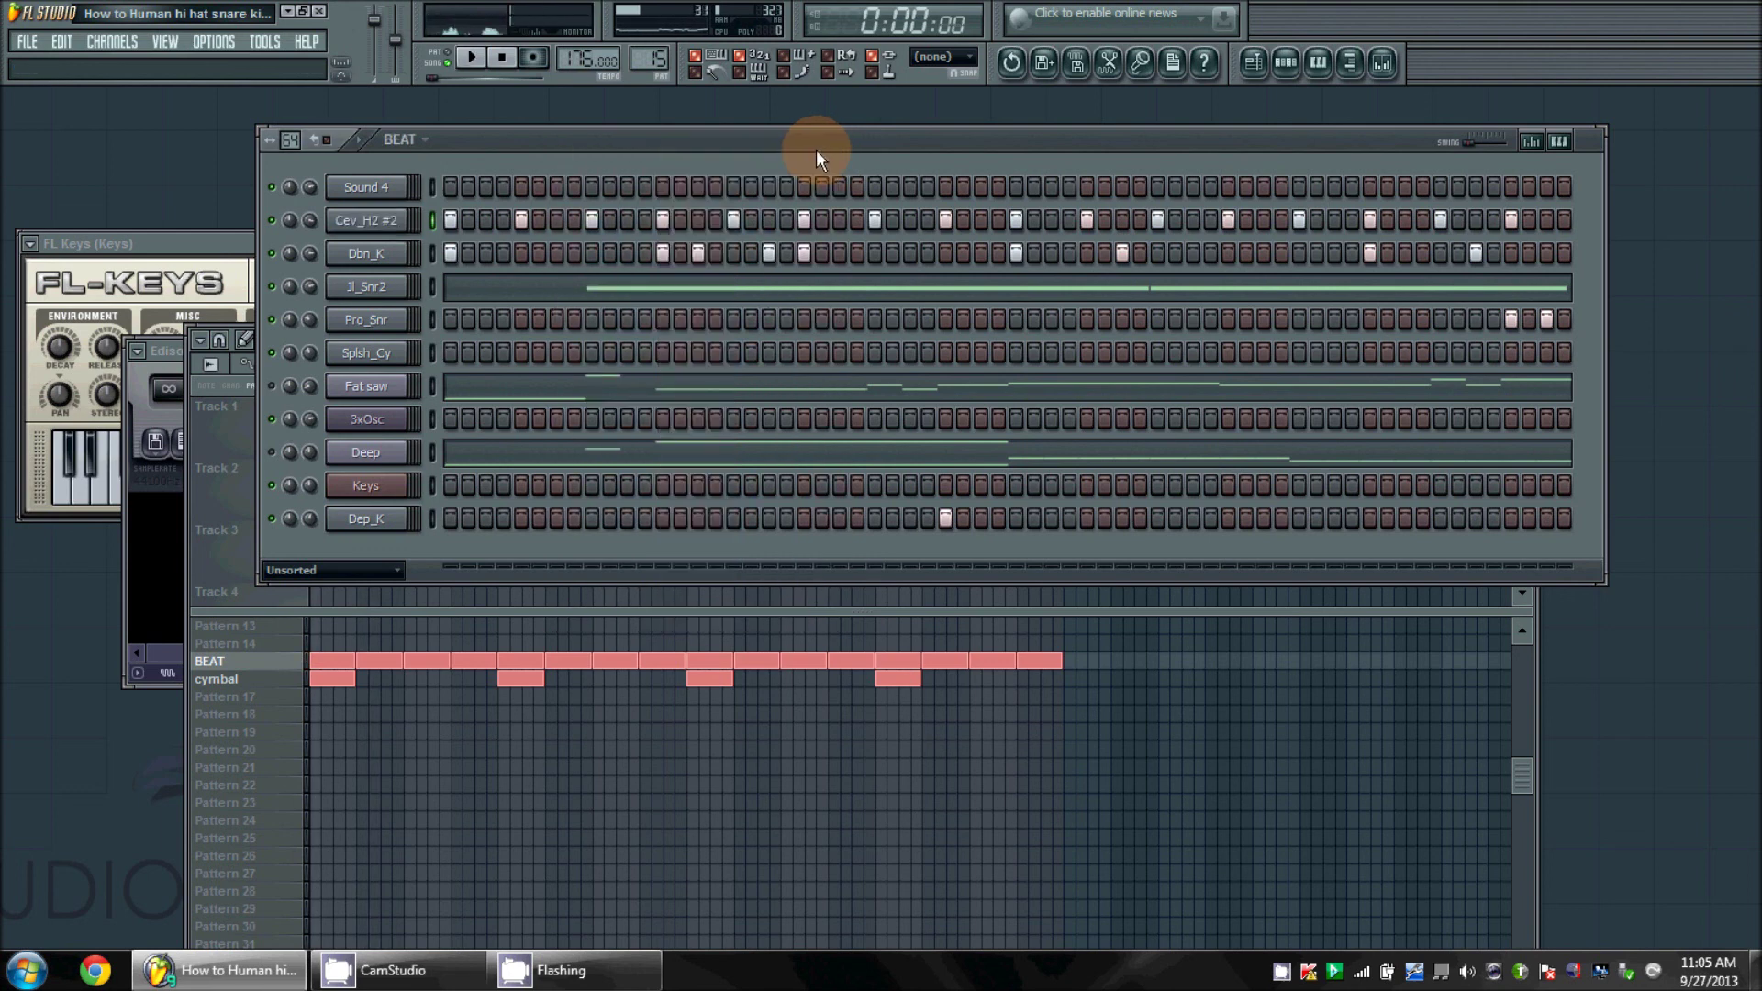
pyautogui.moveTo(784, 135); pyautogui.dragTo(740, 134)
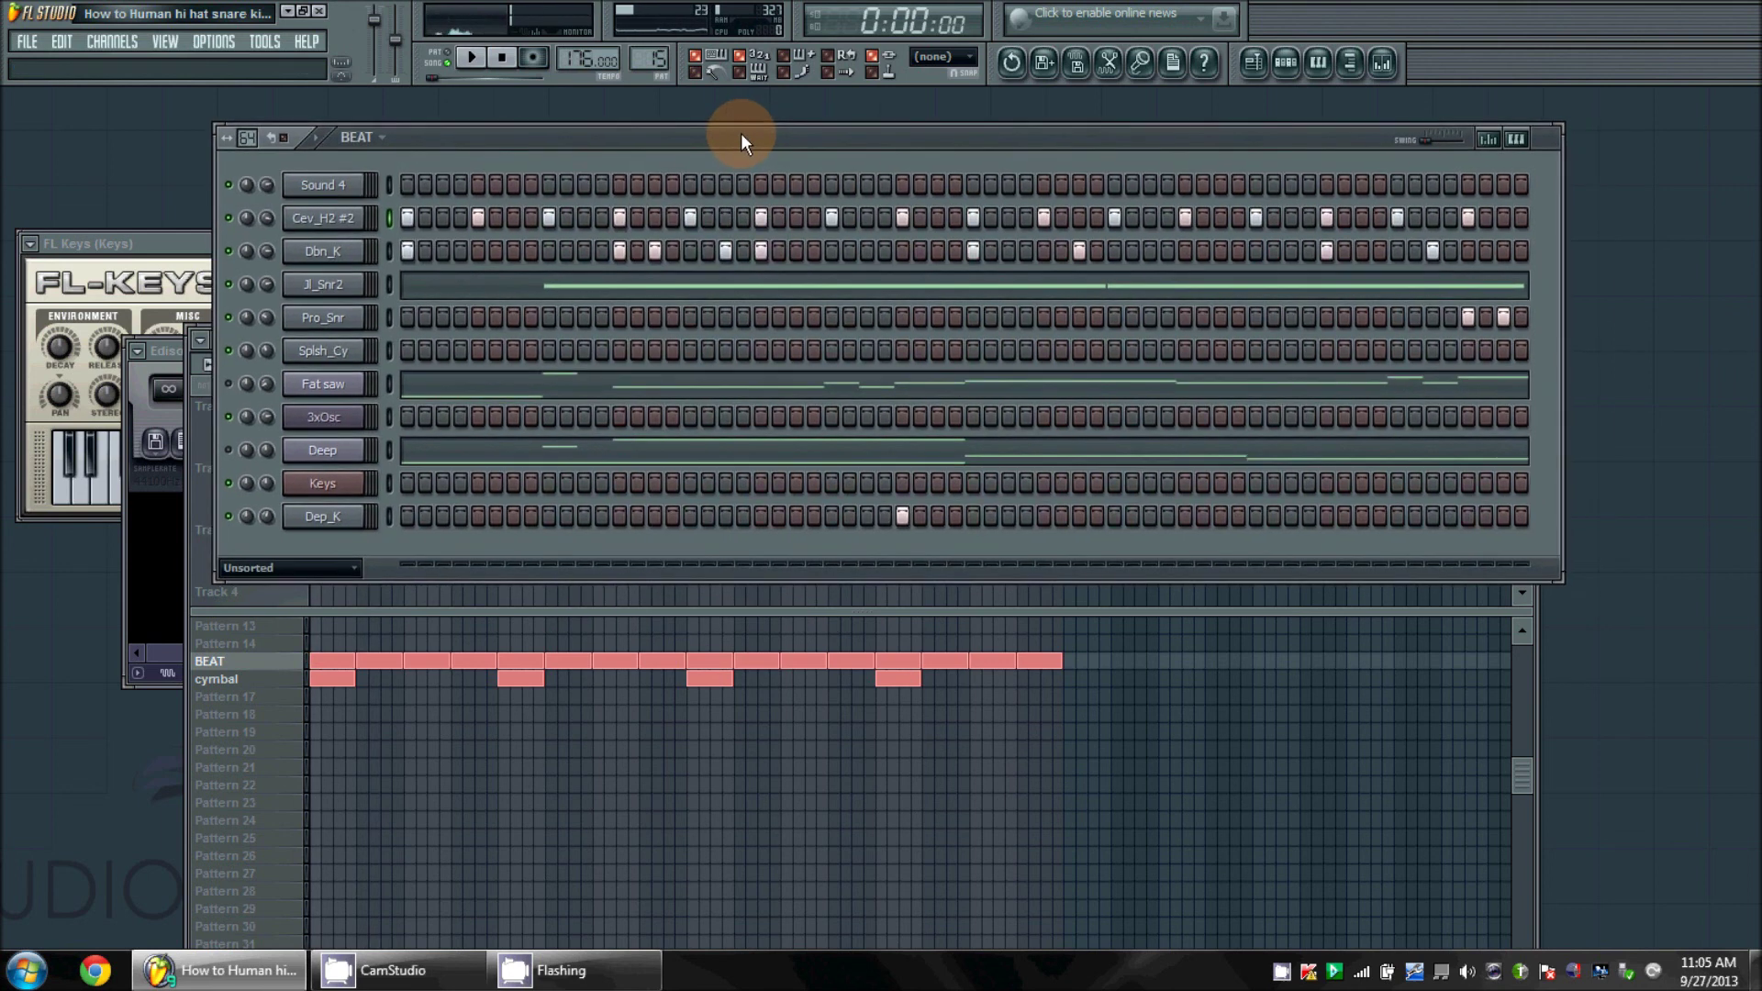